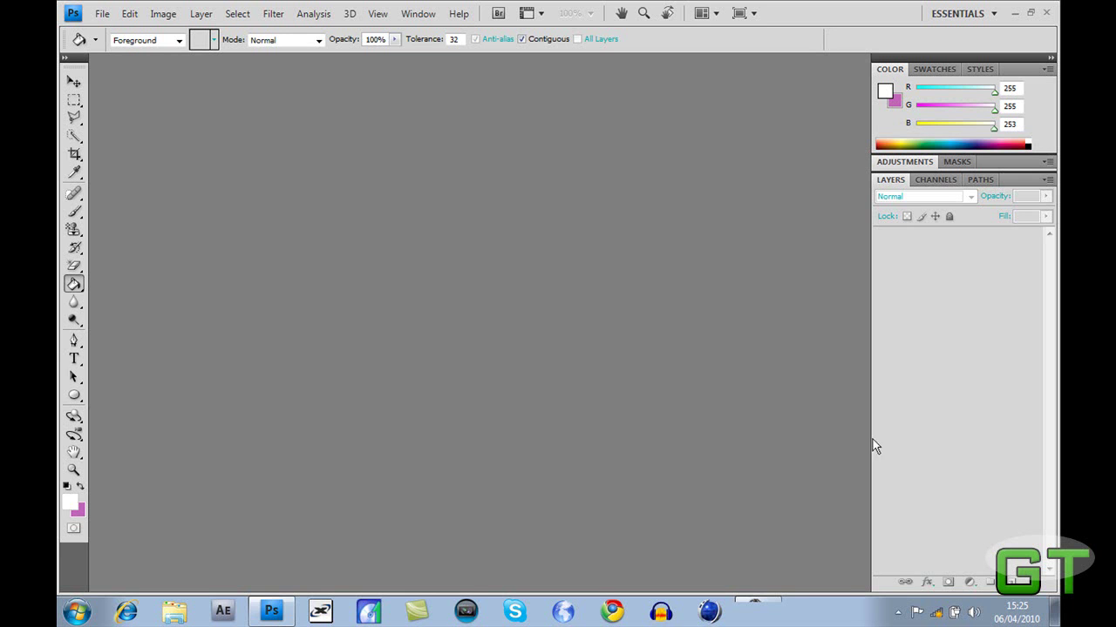
Start a new document from the 'yt logo' 500 × 500 px preset with a transparent background
{"action": "left_click", "coordinate": [108, 16]}
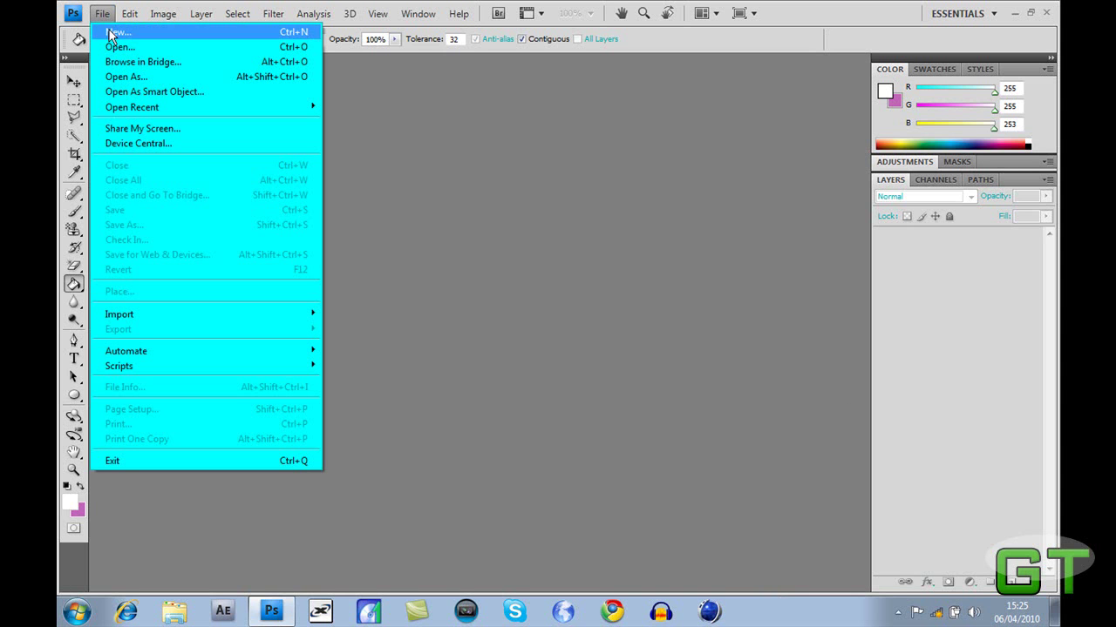
{"action": "left_click", "coordinate": [116, 31]}
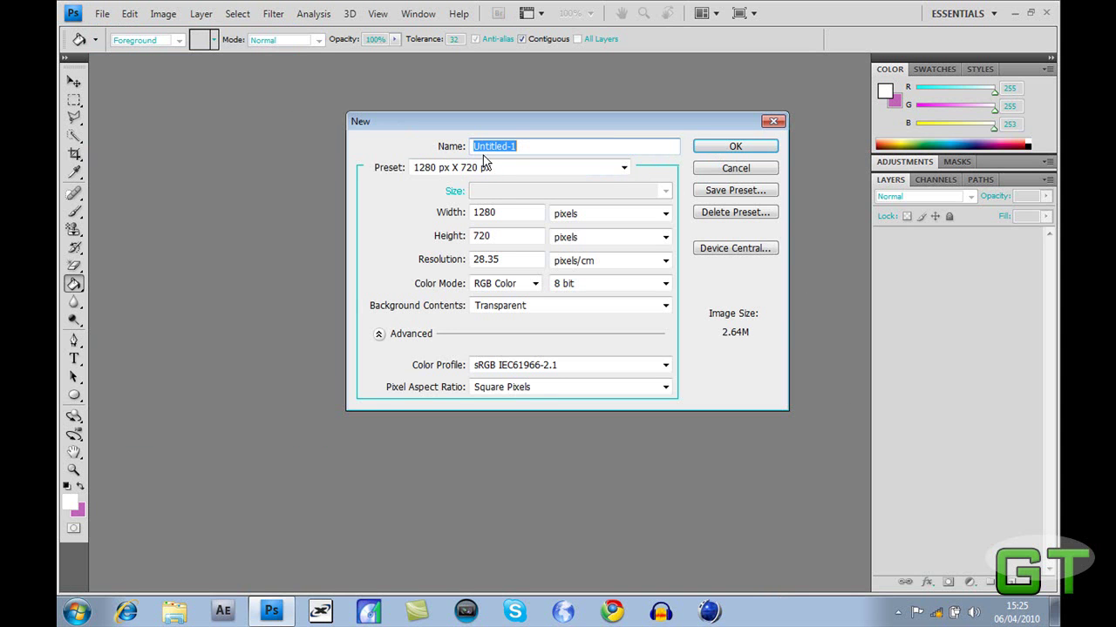
{"action": "left_click", "coordinate": [625, 167]}
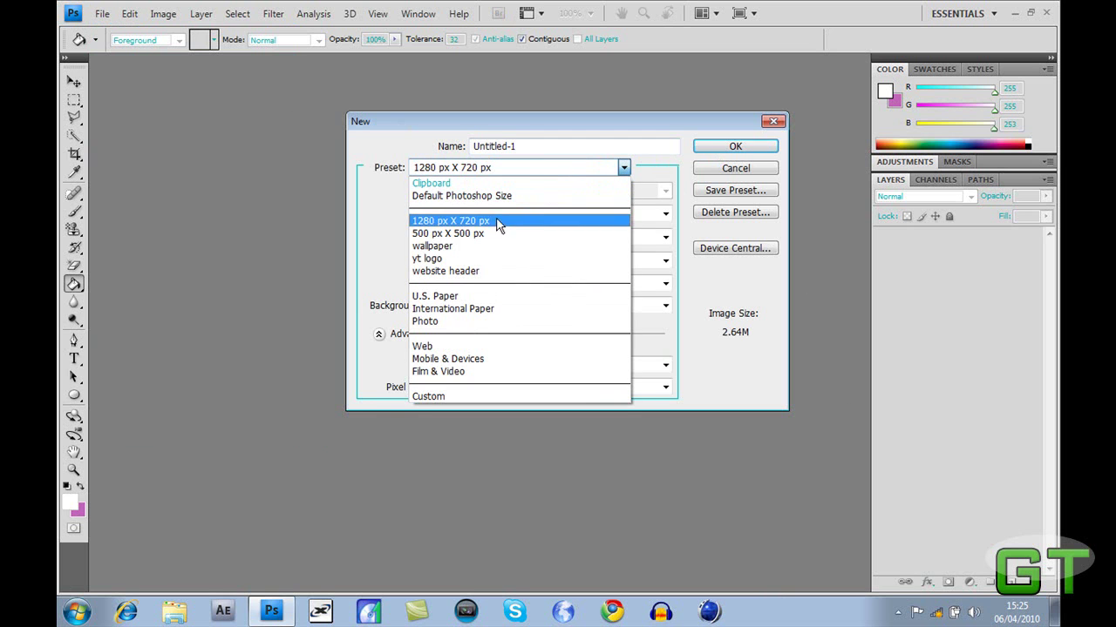
{"action": "left_click", "coordinate": [453, 260]}
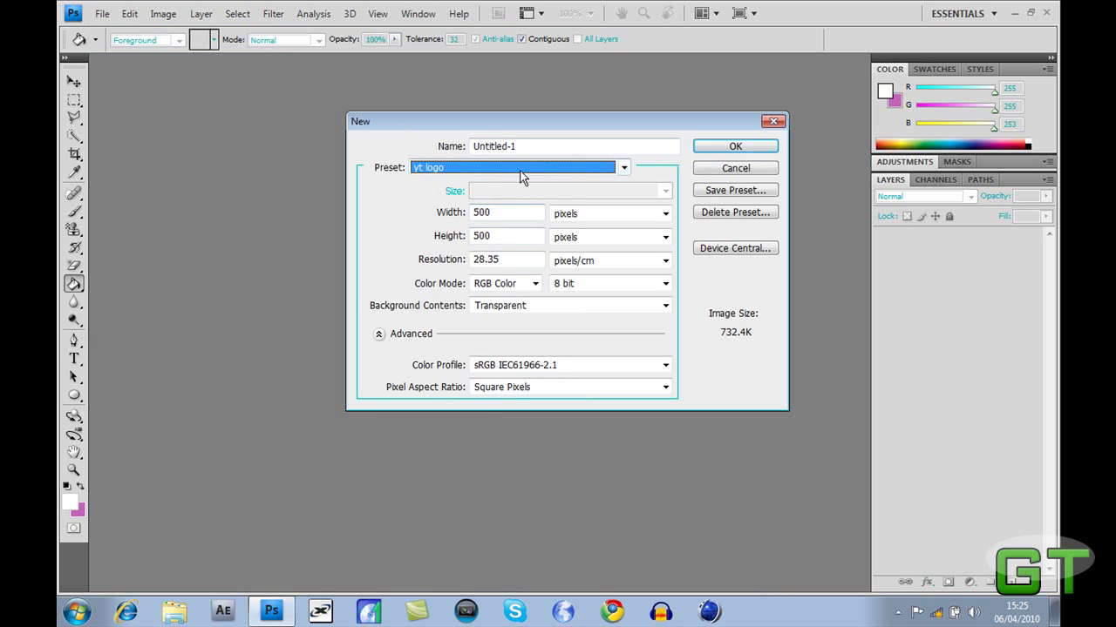
{"action": "left_click_drag", "start_coordinate": [504, 213], "coordinate": [462, 239]}
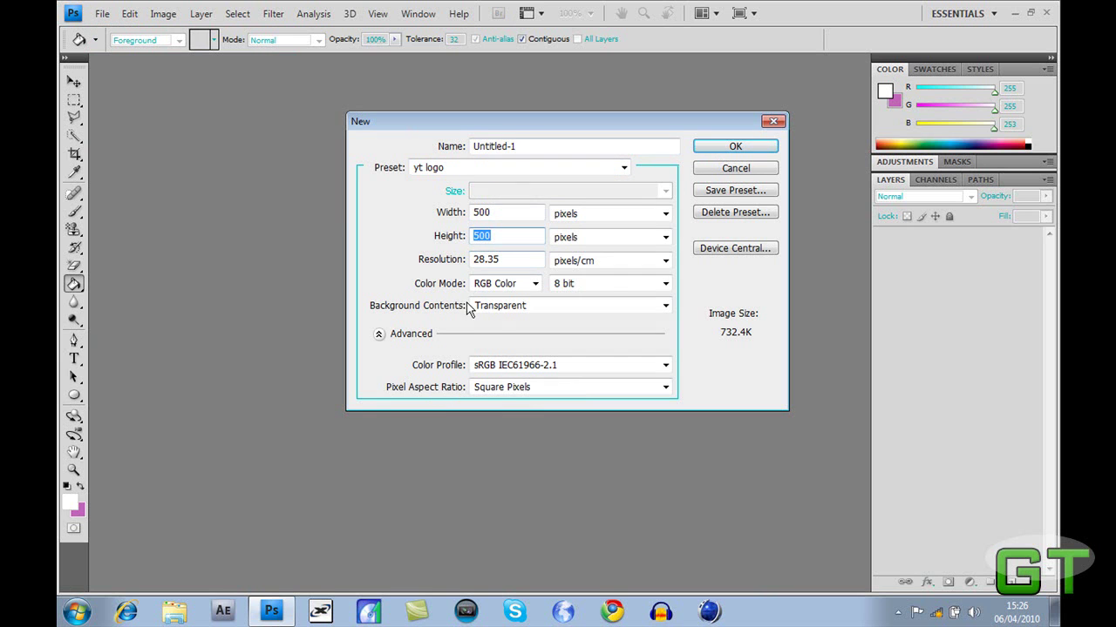
{"action": "left_click", "coordinate": [509, 309]}
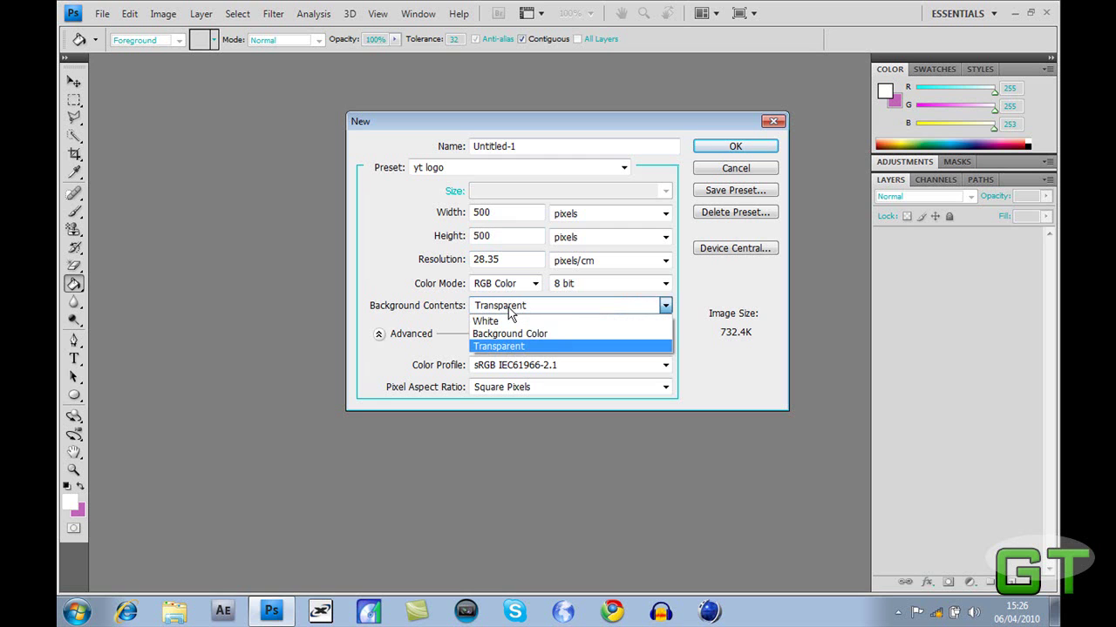
{"action": "left_click", "coordinate": [510, 311]}
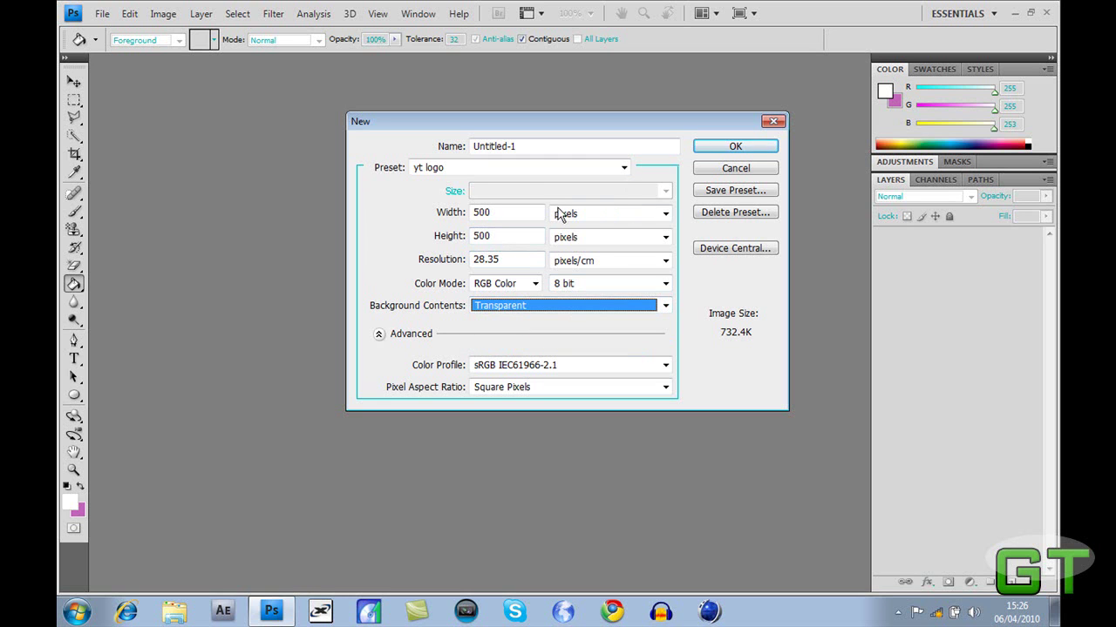
Re-enter the width as 500 pixels and cancel saving the settings as a new preset
{"action": "left_click", "coordinate": [510, 171]}
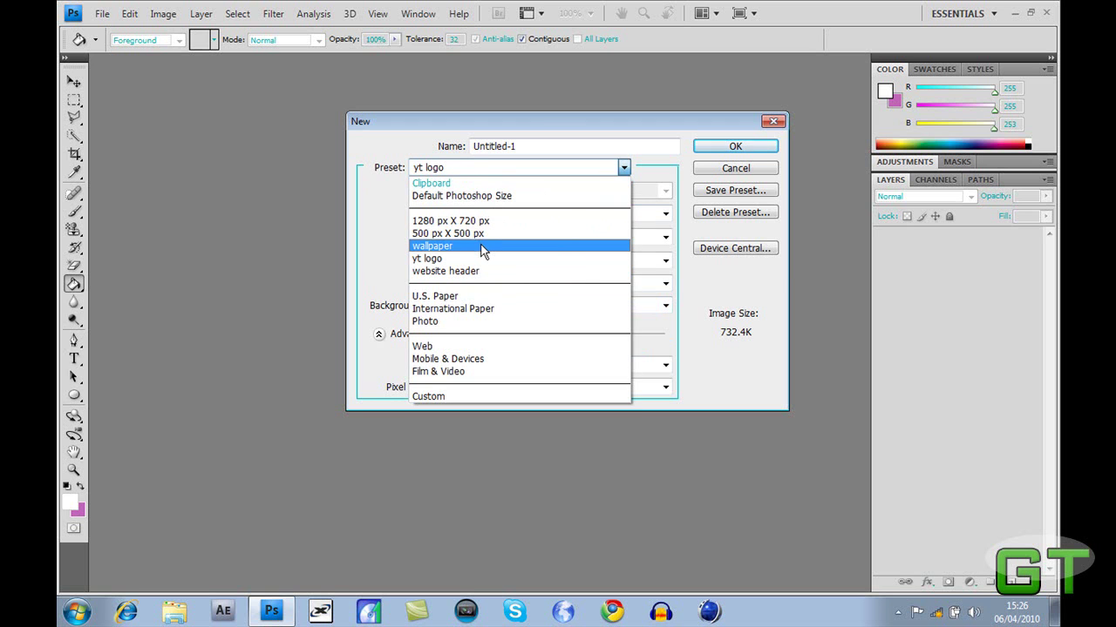
{"action": "left_click", "coordinate": [366, 277]}
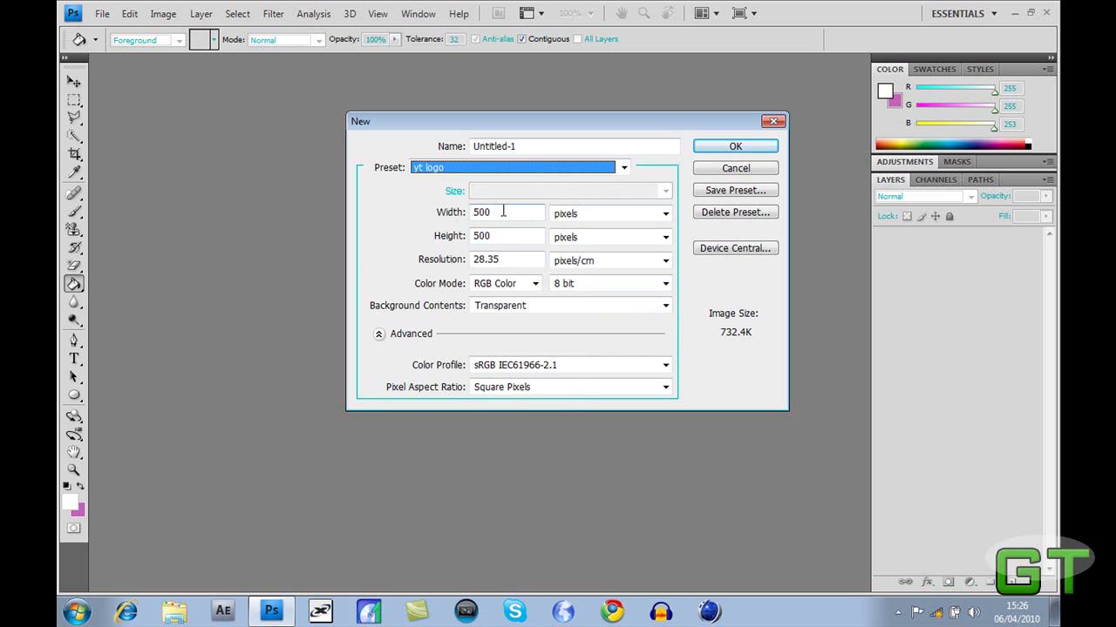
{"action": "left_click_drag", "start_coordinate": [503, 212], "coordinate": [457, 241]}
{"action": "type", "text": "500"}
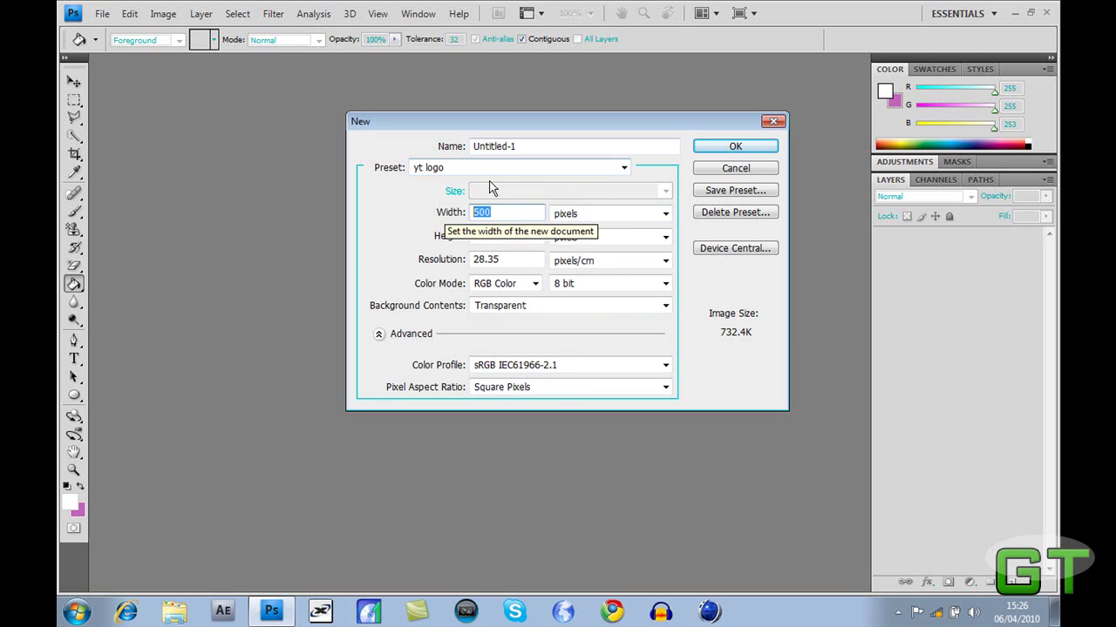
{"action": "left_click", "coordinate": [498, 212]}
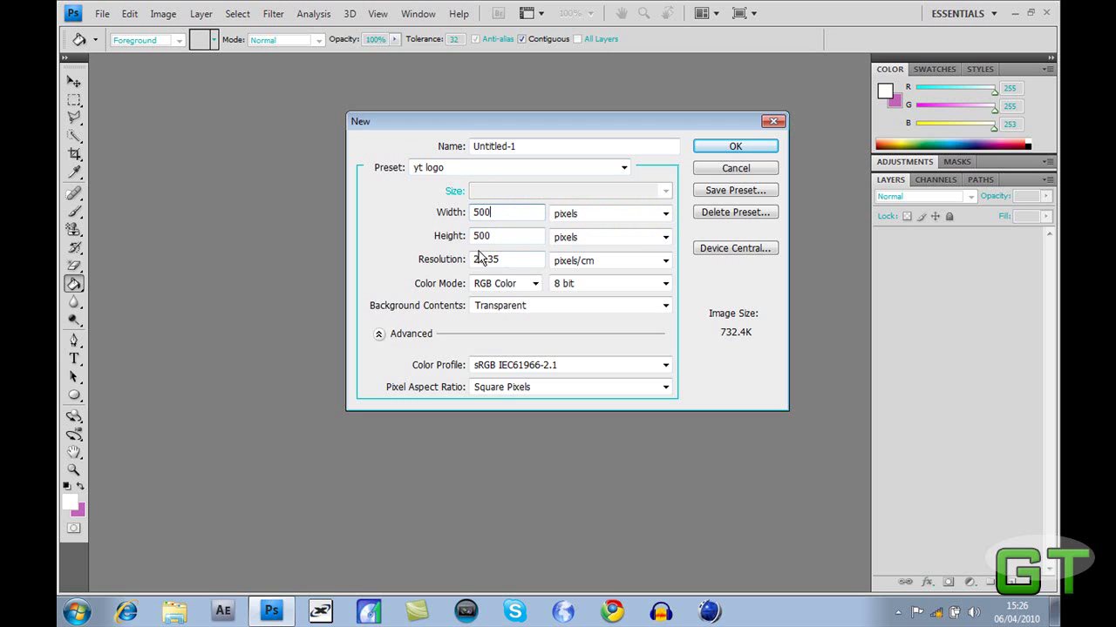
{"action": "left_click", "coordinate": [697, 192]}
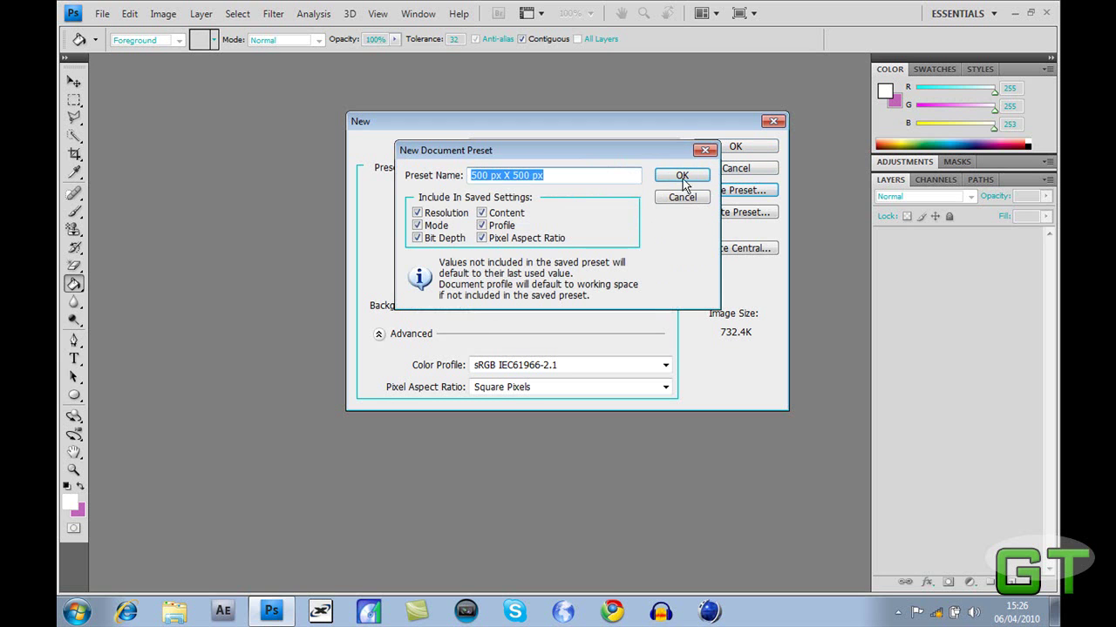
{"action": "left_click", "coordinate": [678, 197]}
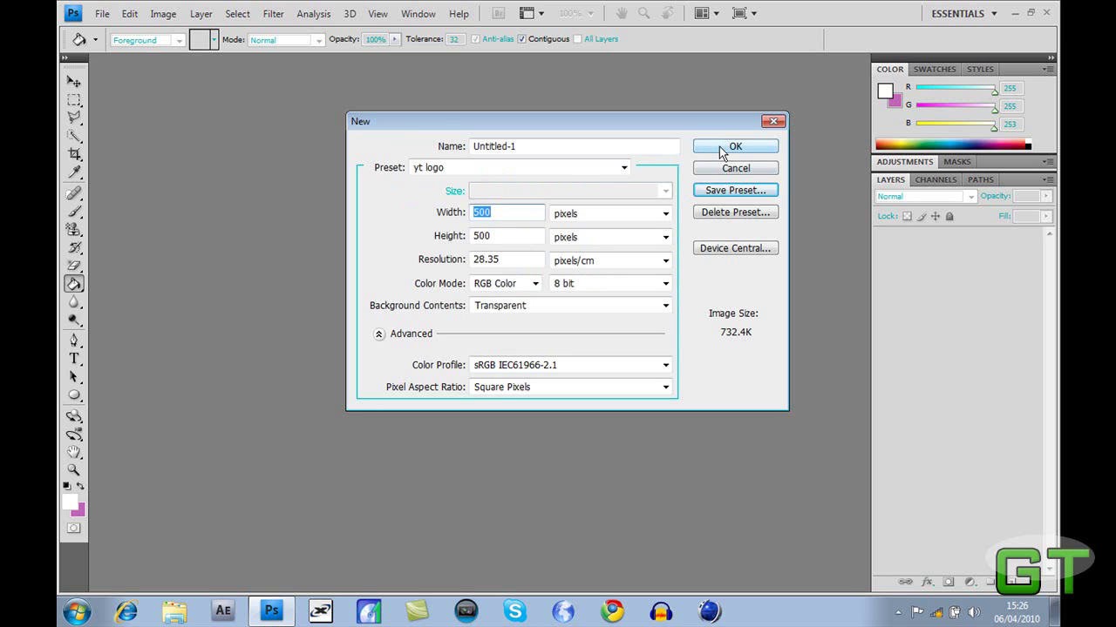
Create the 500 × 500 document, add Layer 2, and fill it solid white with the Paint Bucket
{"action": "left_click", "coordinate": [722, 149]}
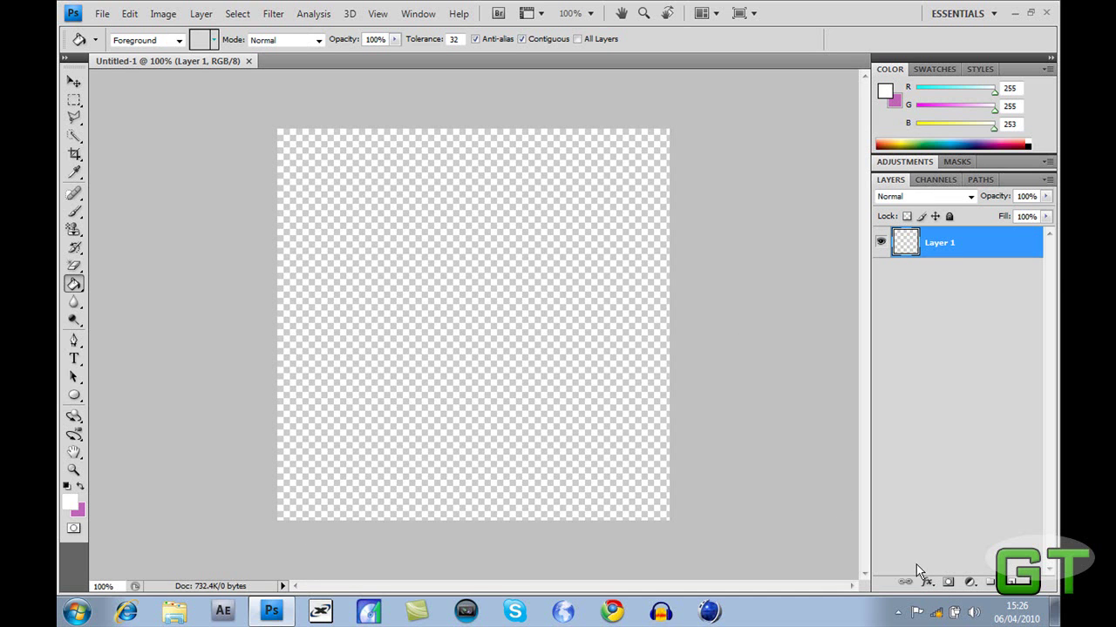
{"action": "left_click", "coordinate": [1012, 580]}
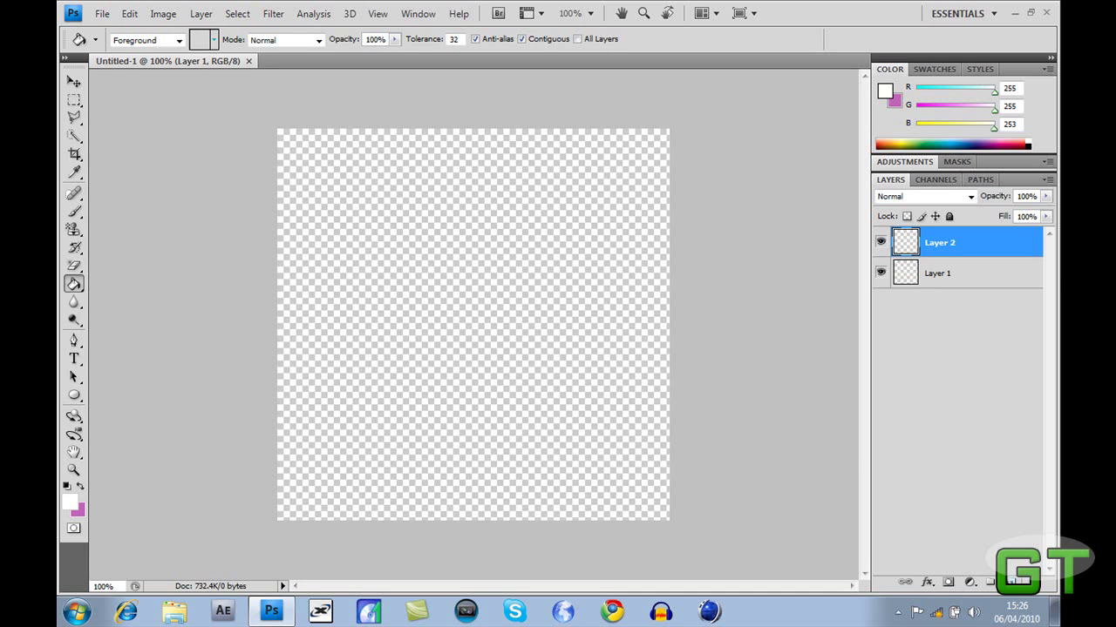
{"action": "left_click", "coordinate": [338, 353]}
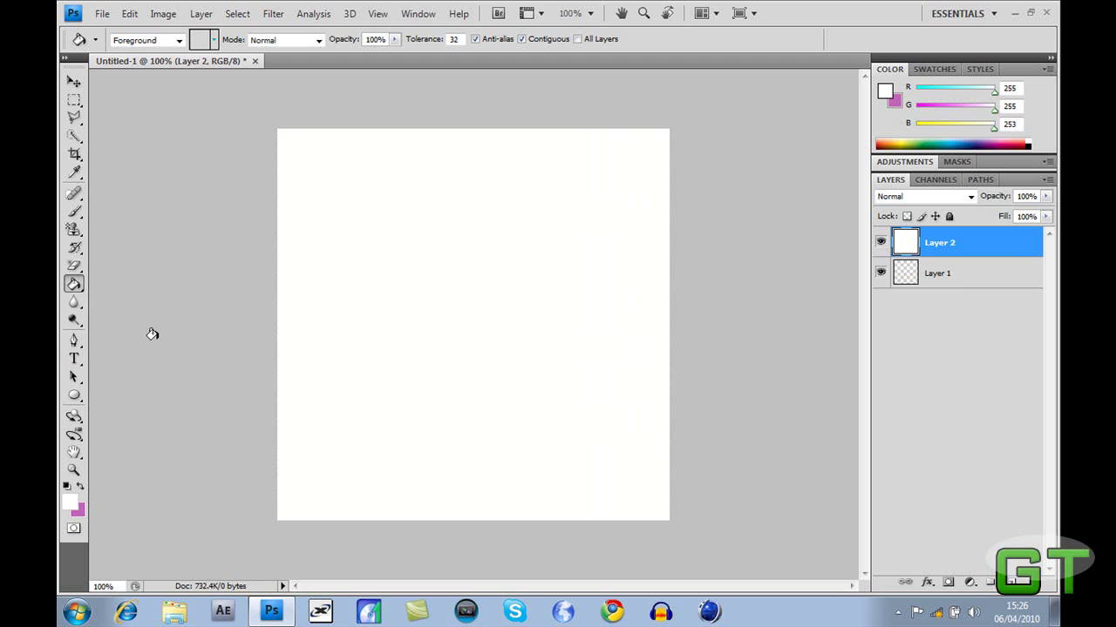
{"action": "left_click", "coordinate": [74, 358]}
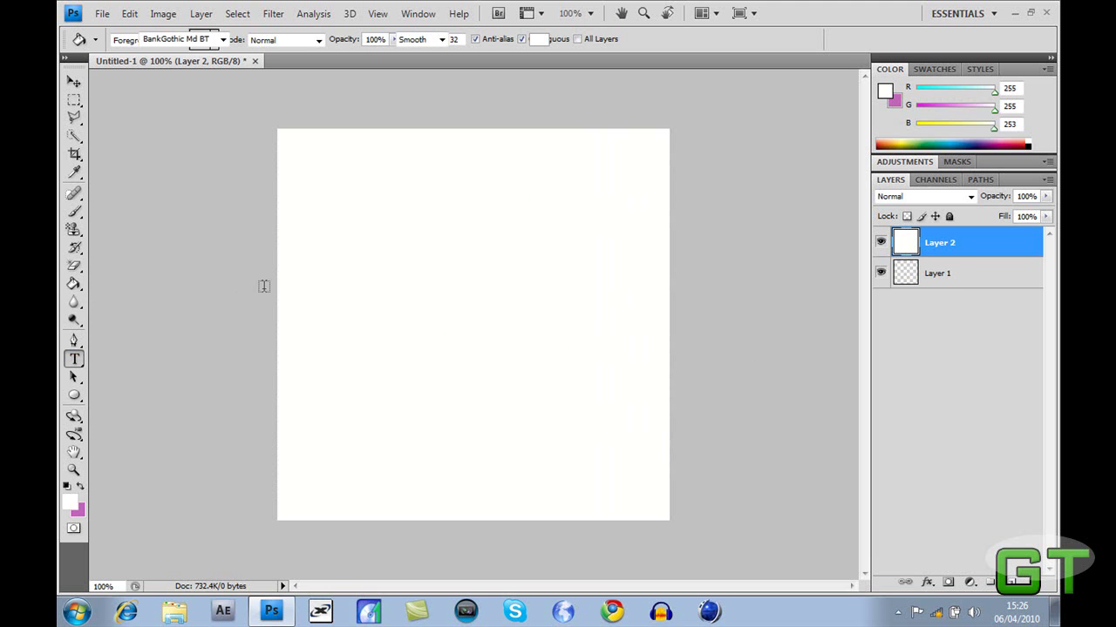
Start a text layer, set the text colour to black, and type 'xT' at 200 pt
{"action": "left_click", "coordinate": [345, 347]}
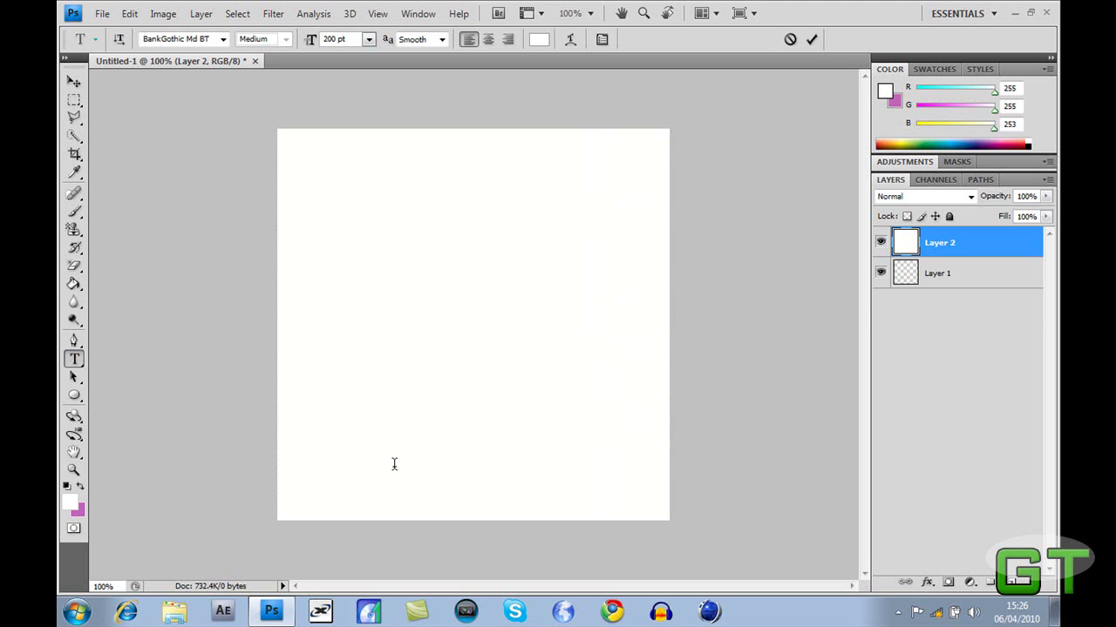
{"action": "type", "text": "G"}
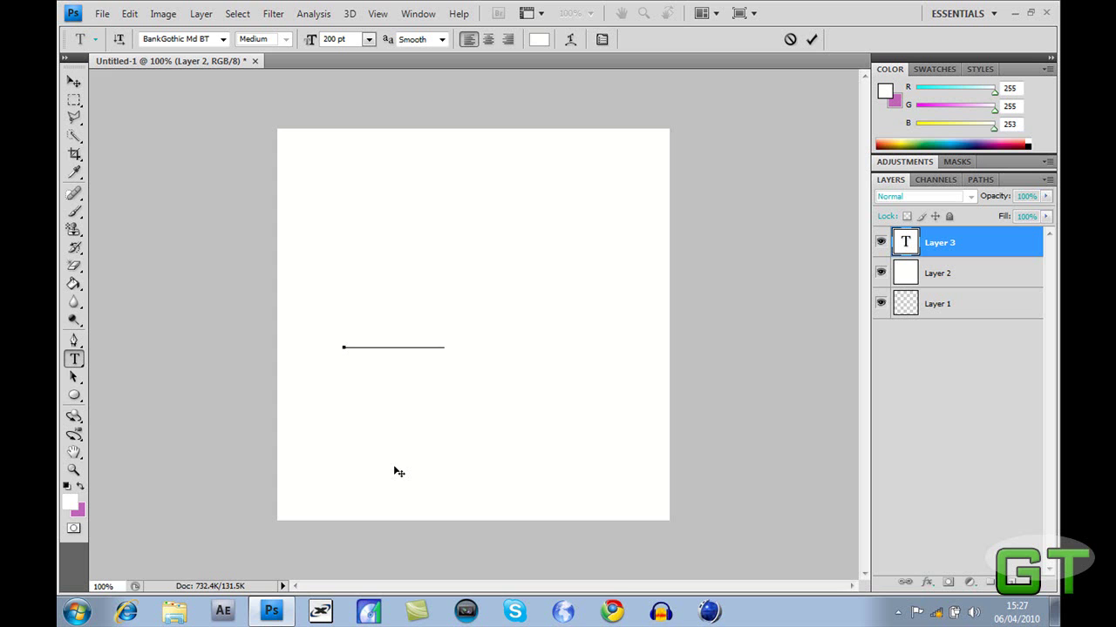
{"action": "key", "text": "BackSpace"}
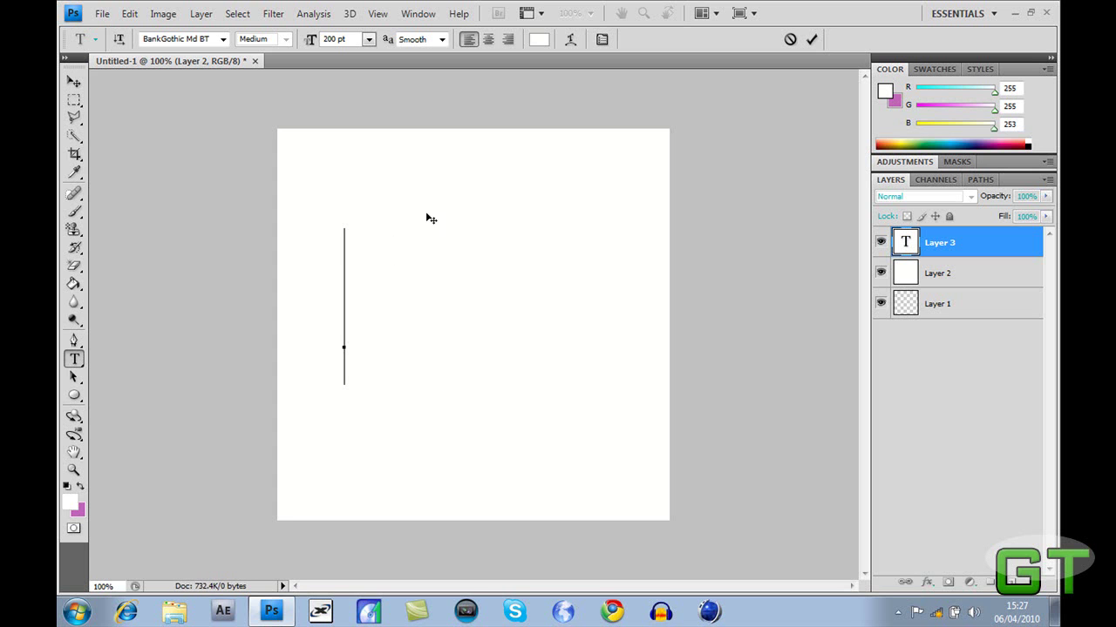
{"action": "left_click", "coordinate": [533, 39]}
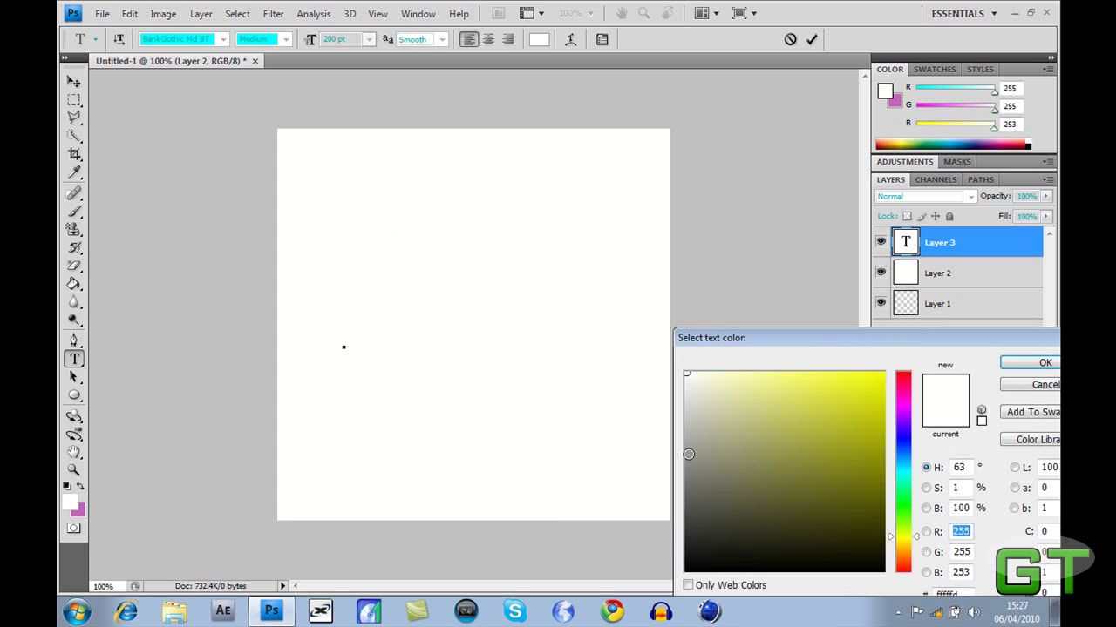
{"action": "left_click", "coordinate": [703, 564]}
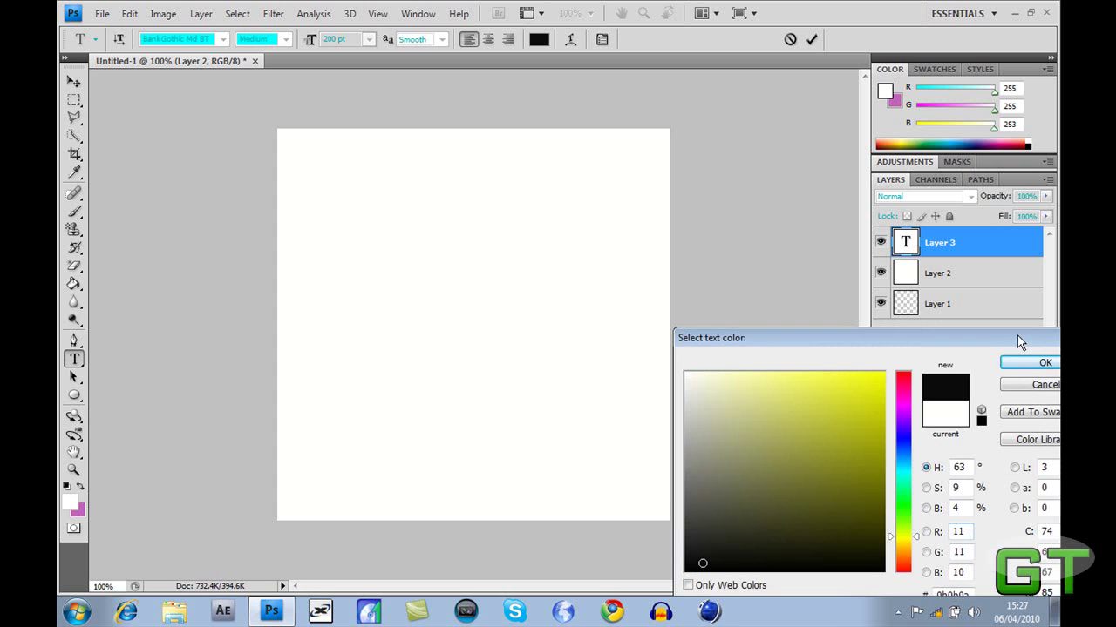
{"action": "left_click", "coordinate": [1020, 366]}
{"action": "key", "text": "BackSpace"}
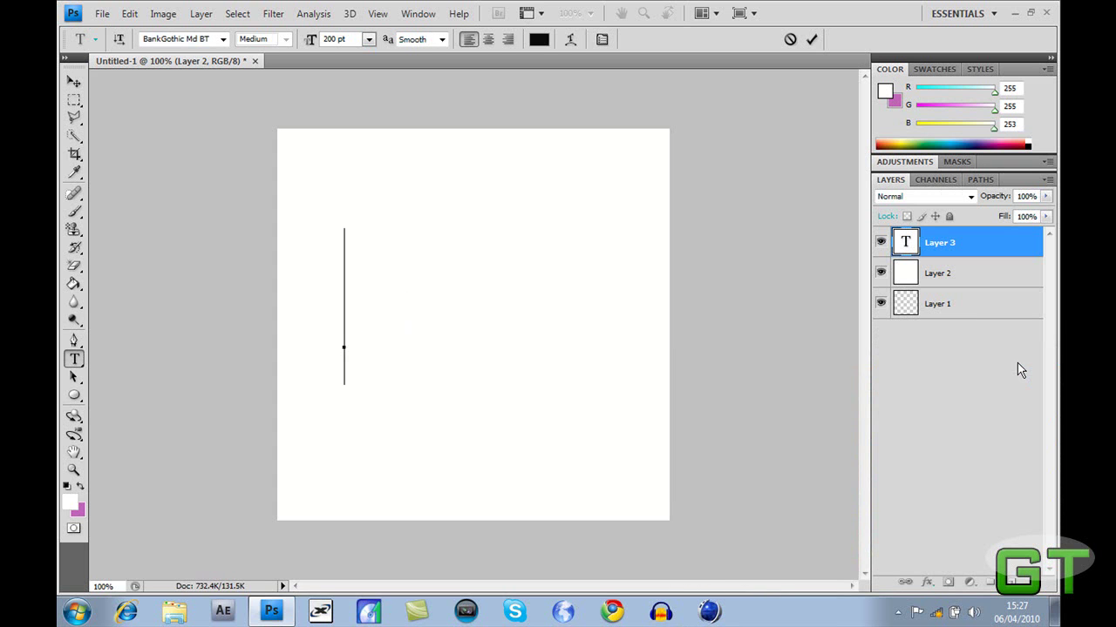
{"action": "left_click_drag", "start_coordinate": [697, 464], "coordinate": [727, 508]}
{"action": "type", "text": "xT"}
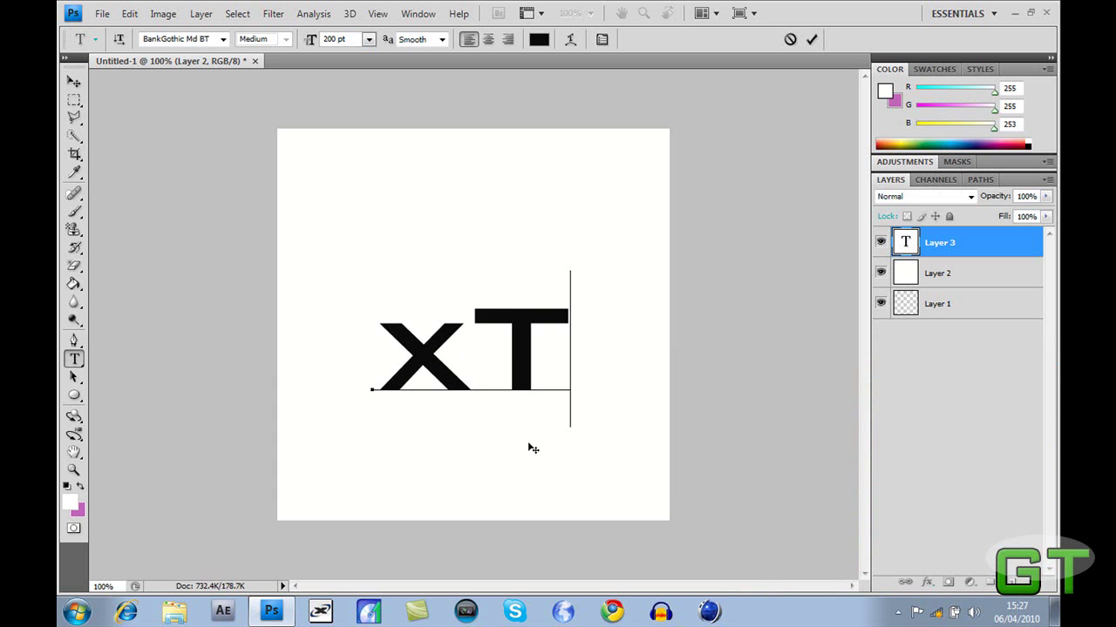
{"action": "left_click_drag", "start_coordinate": [553, 354], "coordinate": [360, 348]}
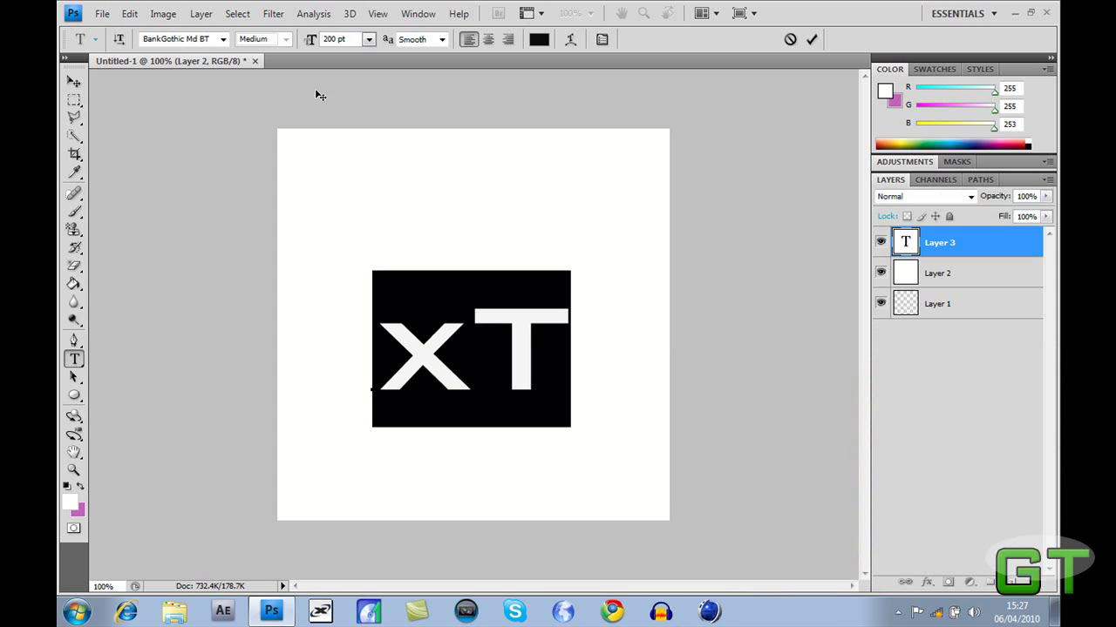
Resize the xT text to 350 pt, move it fully onto the canvas, and commit it
{"action": "left_click", "coordinate": [313, 42]}
{"action": "type", "text": "30"}
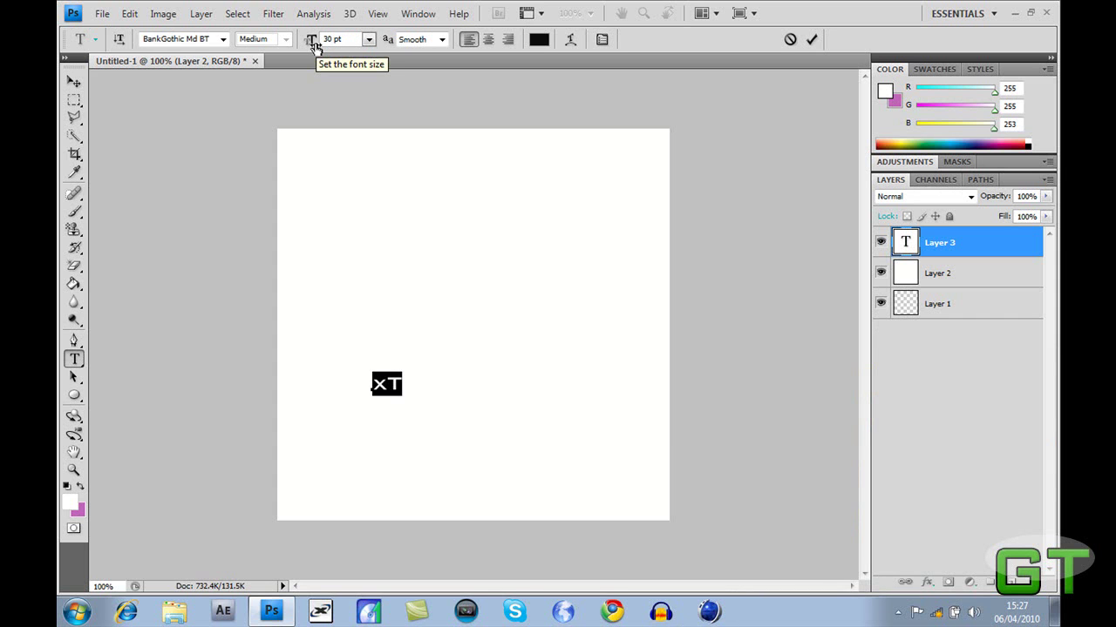
{"action": "type", "text": "0"}
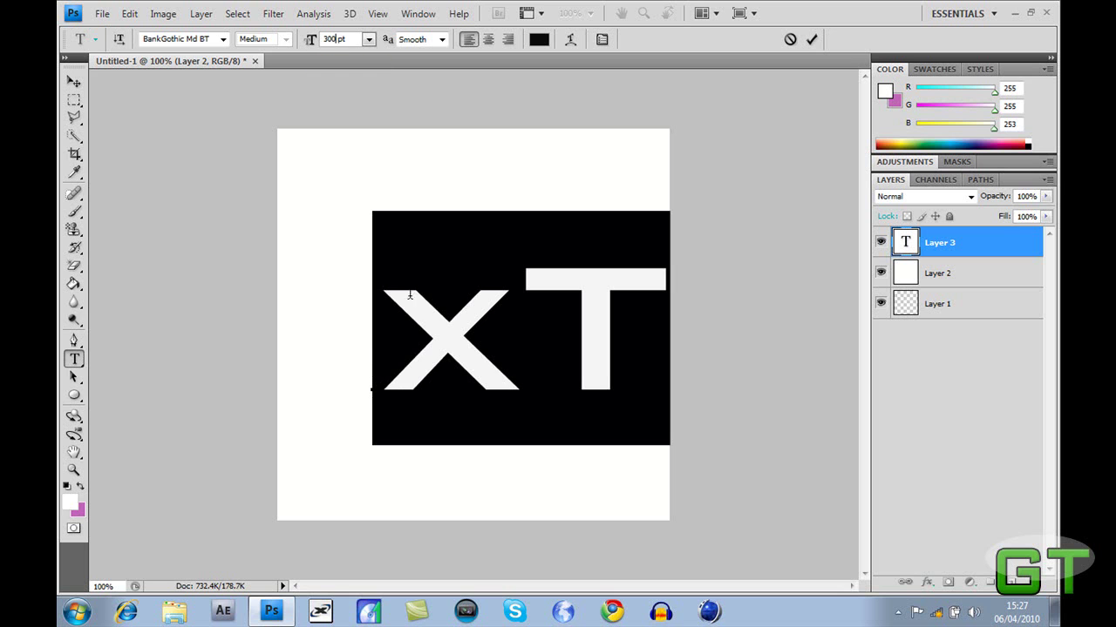
{"action": "key", "text": "BackSpace"}
{"action": "type", "text": "50"}
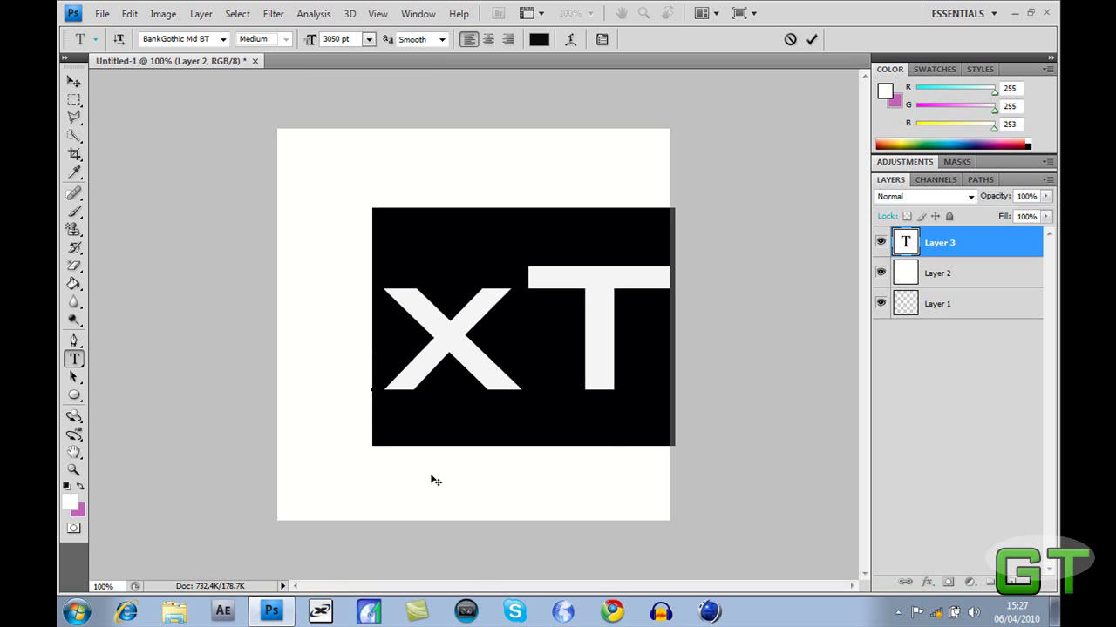
{"action": "key", "text": "BackSpace"}
{"action": "key", "text": "BackSpace"}
{"action": "key", "text": "BackSpace"}
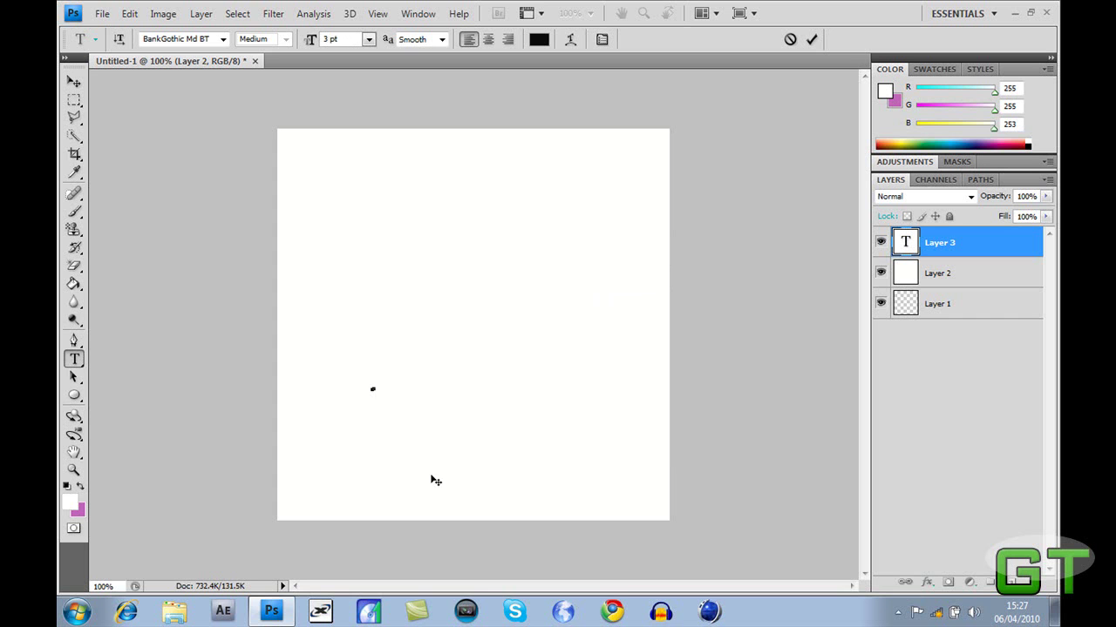
{"action": "type", "text": "50"}
{"action": "left_click_drag", "start_coordinate": [414, 578], "coordinate": [338, 553]}
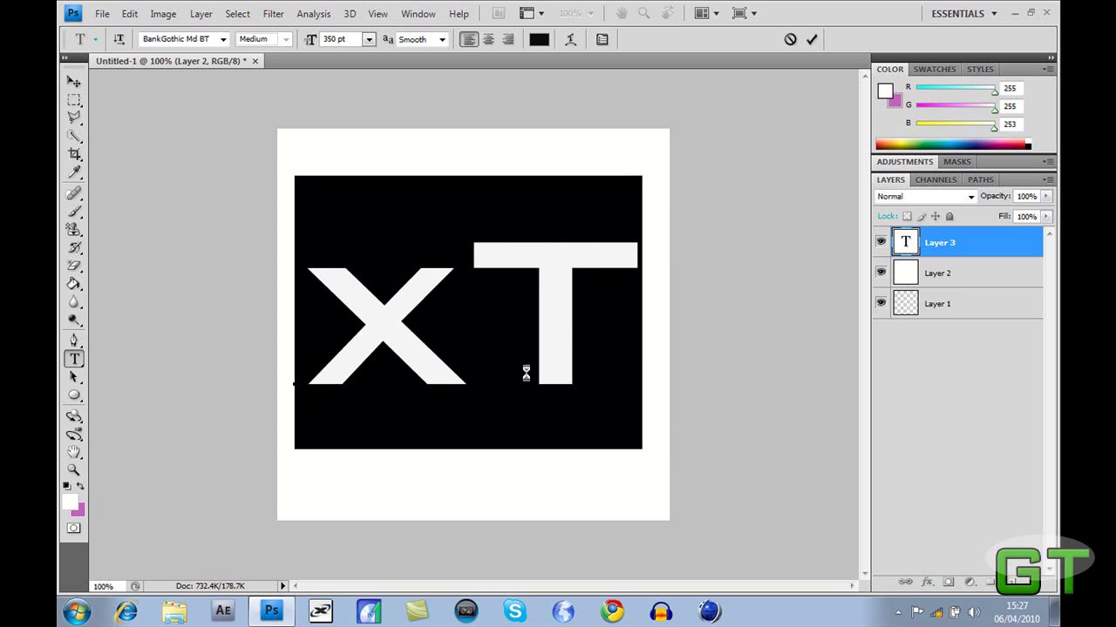
{"action": "left_click", "coordinate": [811, 38]}
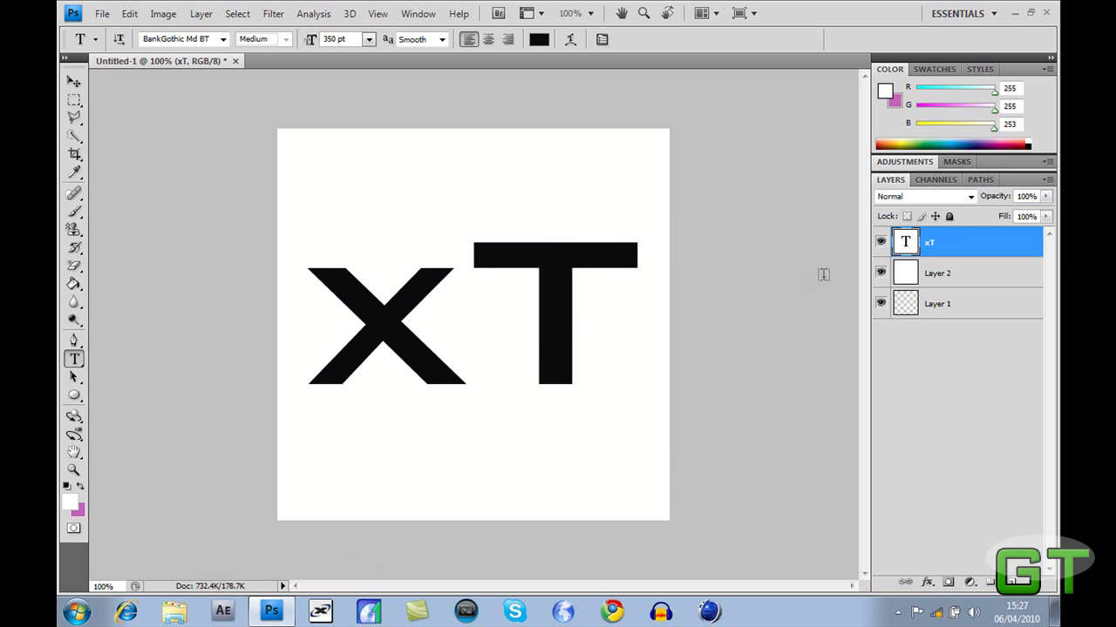
Add a Gradient Overlay effect to the xT text layer
{"action": "right_click", "coordinate": [939, 247]}
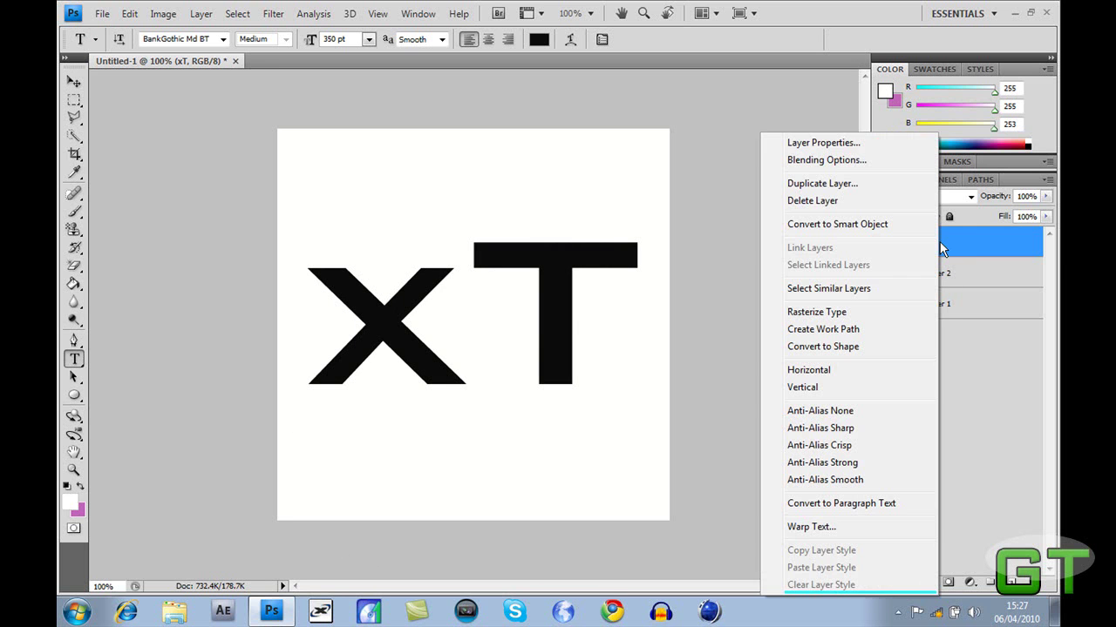
{"action": "left_click", "coordinate": [1010, 434]}
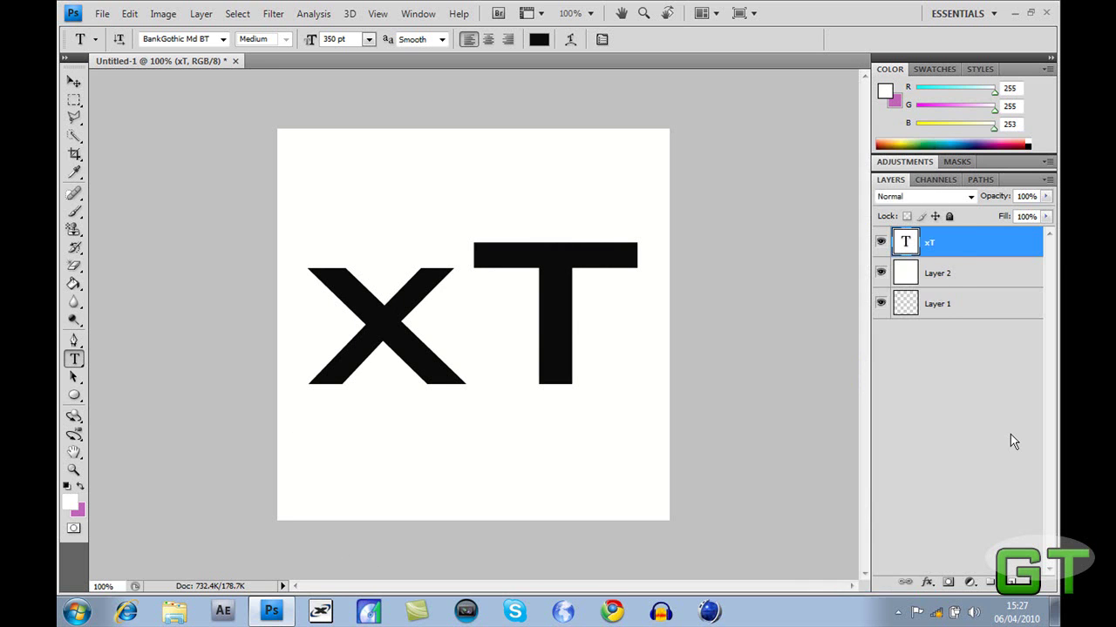
{"action": "left_click", "coordinate": [925, 582]}
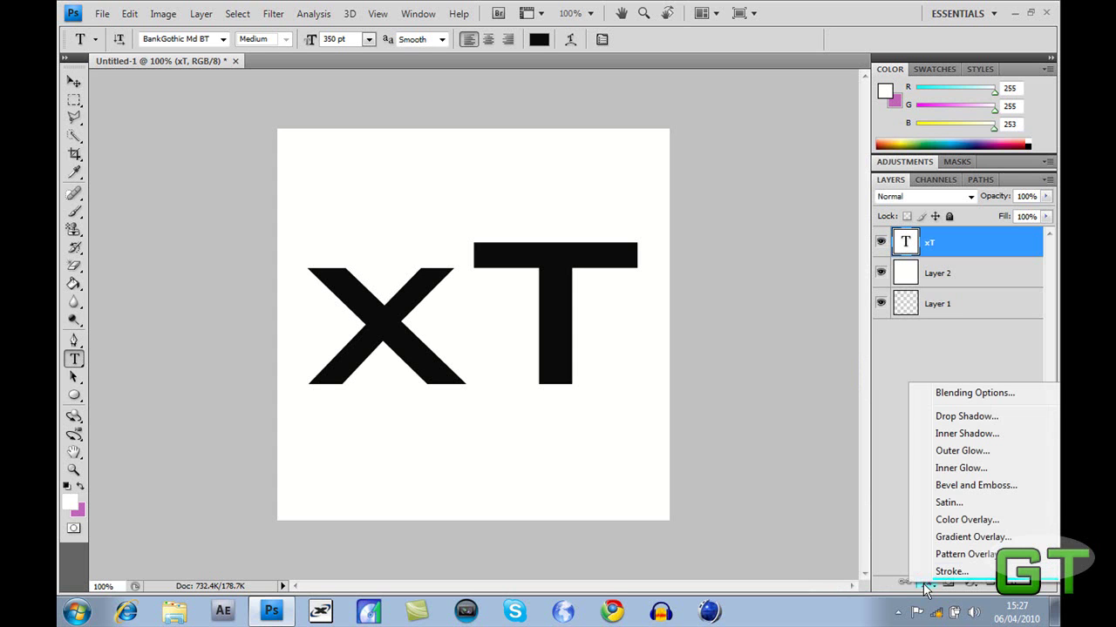
{"action": "left_click", "coordinate": [953, 540]}
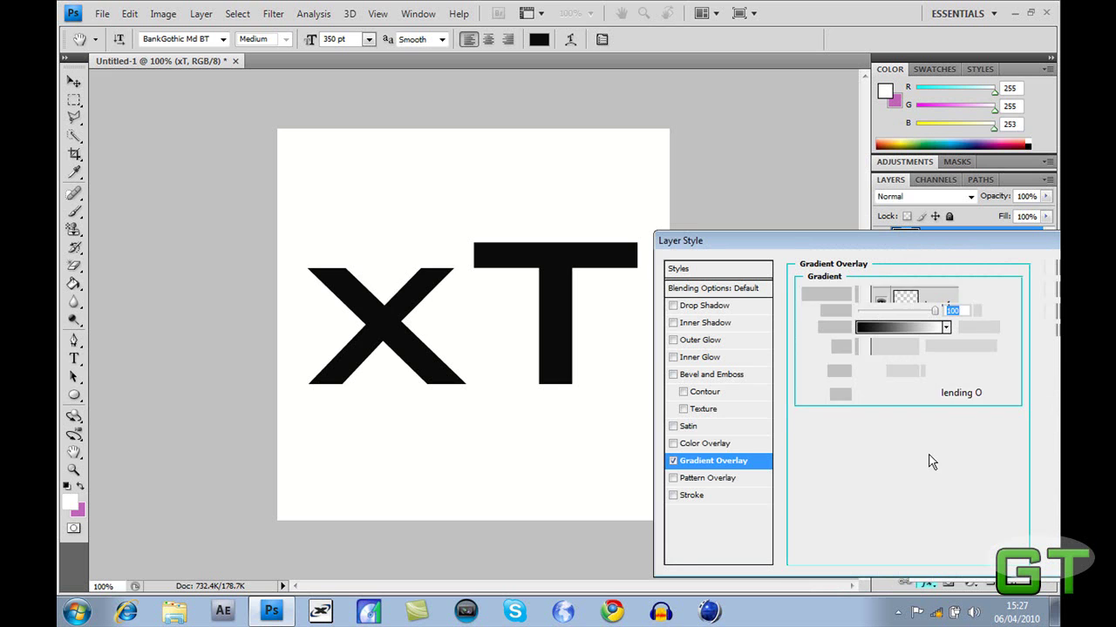
{"action": "left_click", "coordinate": [883, 331]}
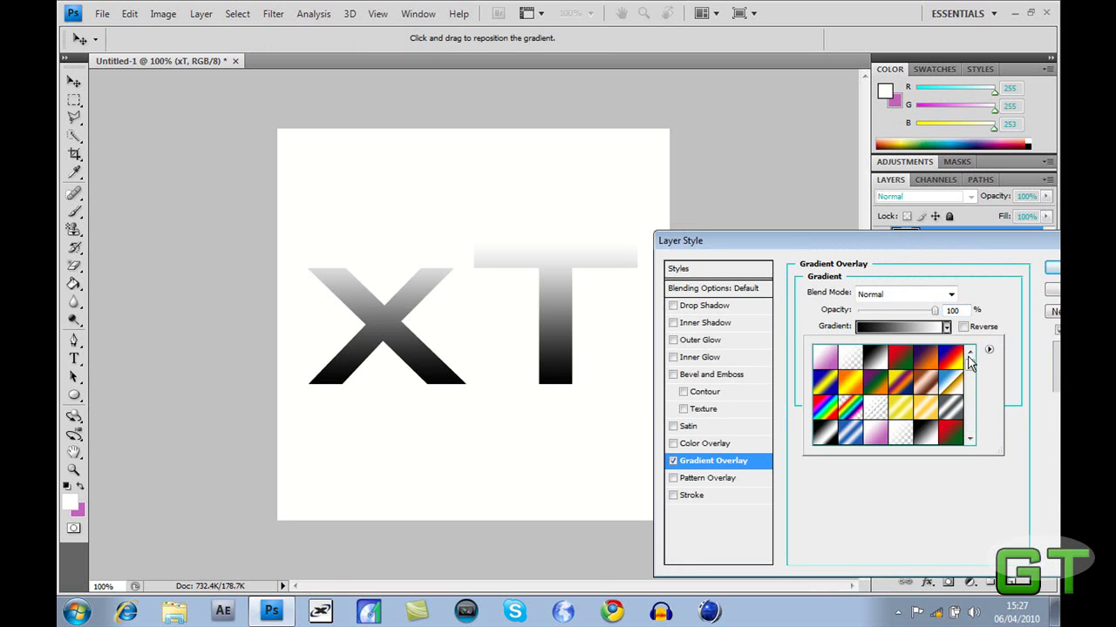
Compare several gradient presets and settle on the light beige metal gradient
{"action": "left_click_drag", "start_coordinate": [970, 370], "coordinate": [973, 398]}
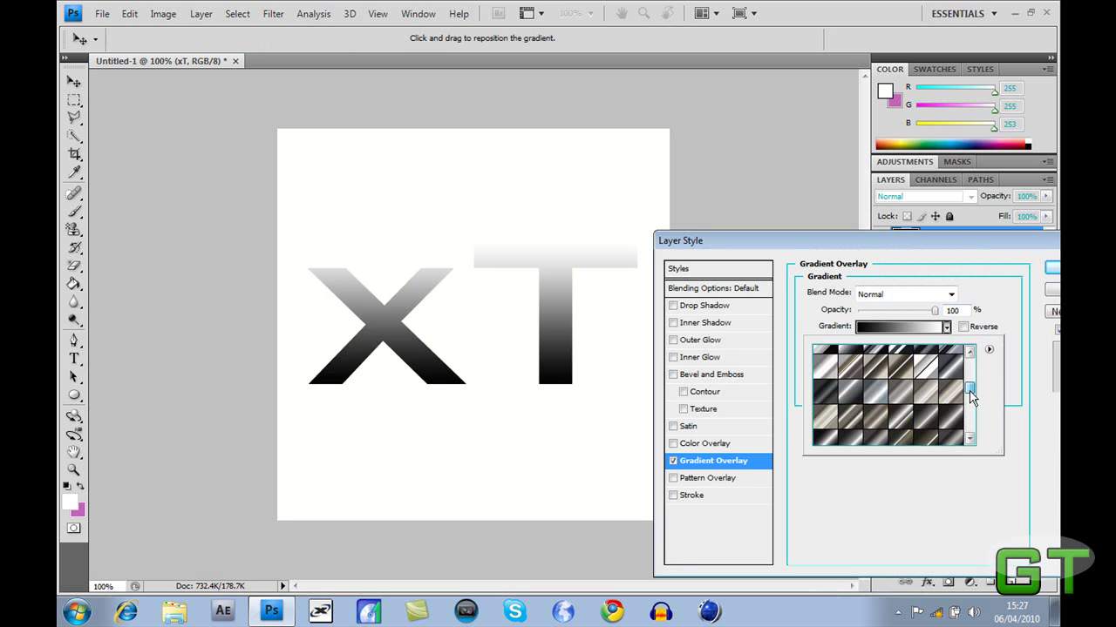
{"action": "left_click", "coordinate": [954, 378]}
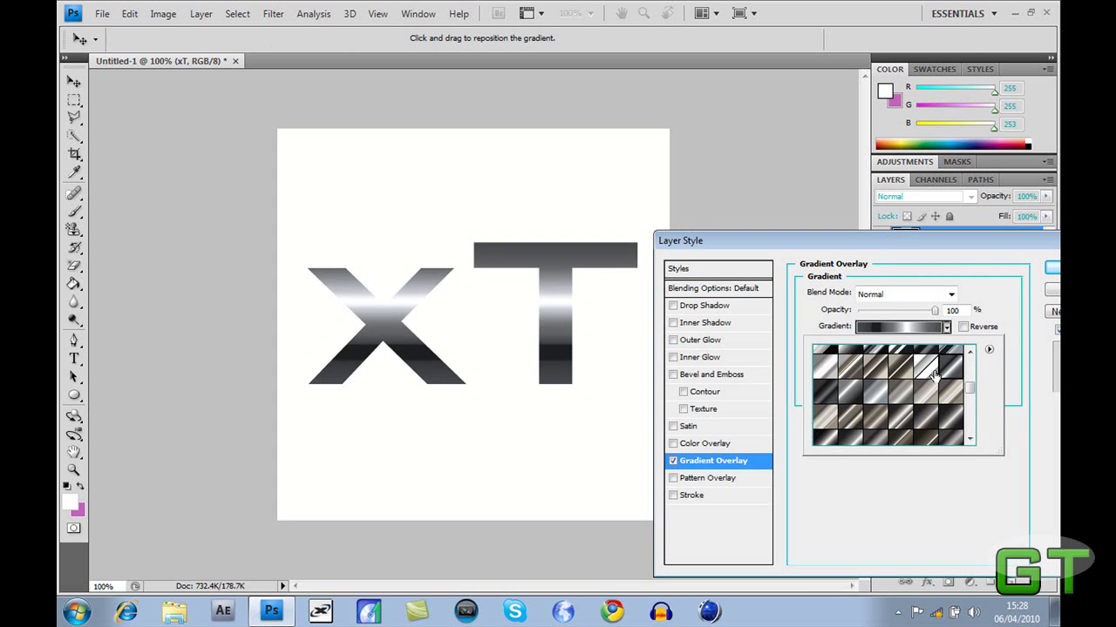
{"action": "left_click", "coordinate": [932, 375]}
{"action": "left_click", "coordinate": [928, 394]}
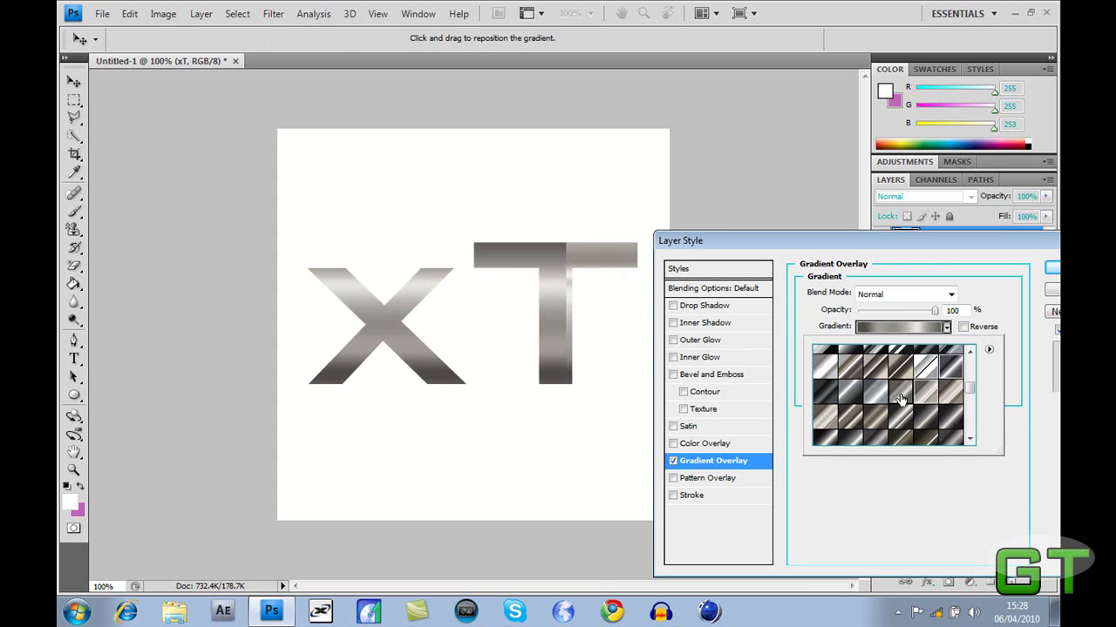
{"action": "left_click", "coordinate": [888, 393]}
{"action": "left_click_drag", "start_coordinate": [969, 388], "coordinate": [970, 418]}
{"action": "left_click", "coordinate": [938, 383]}
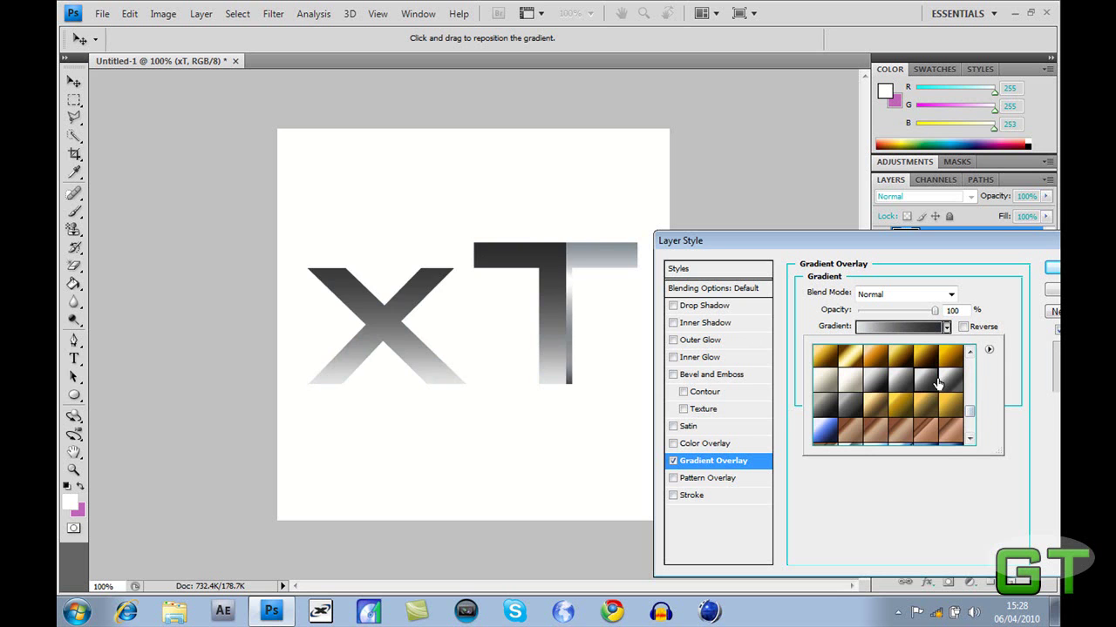
{"action": "left_click", "coordinate": [890, 382]}
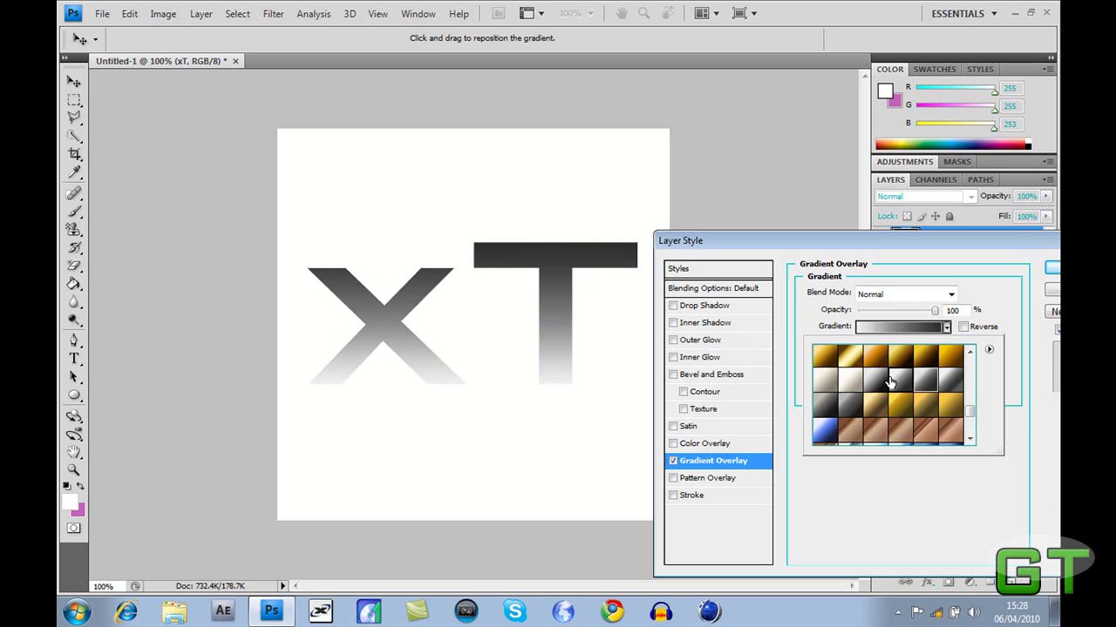
{"action": "left_click", "coordinate": [843, 387]}
{"action": "left_click", "coordinate": [844, 406]}
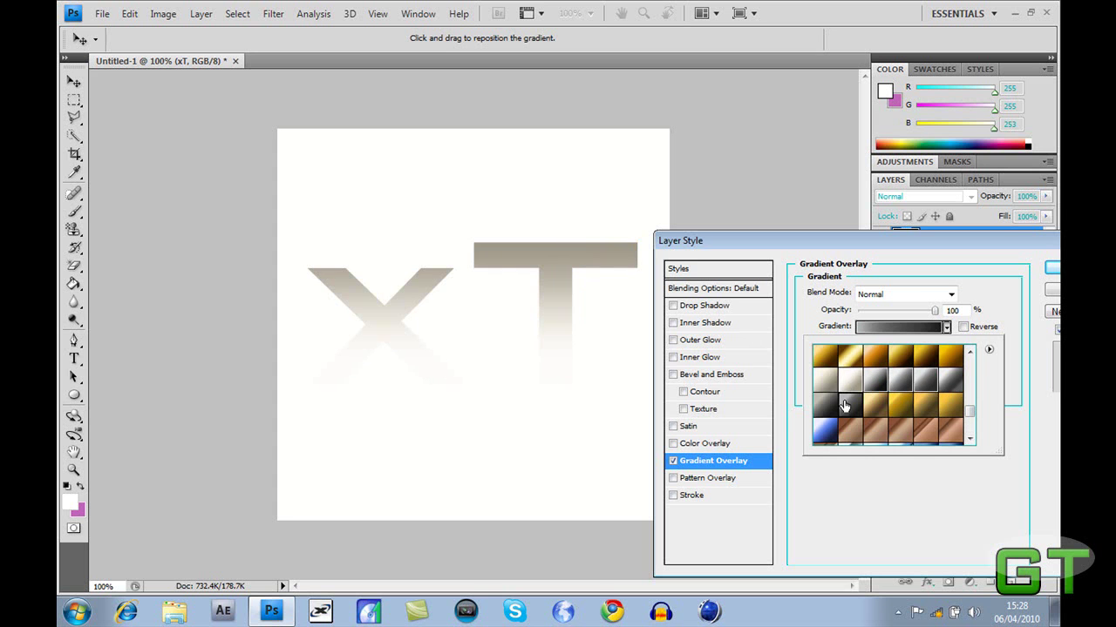
{"action": "left_click", "coordinate": [821, 389]}
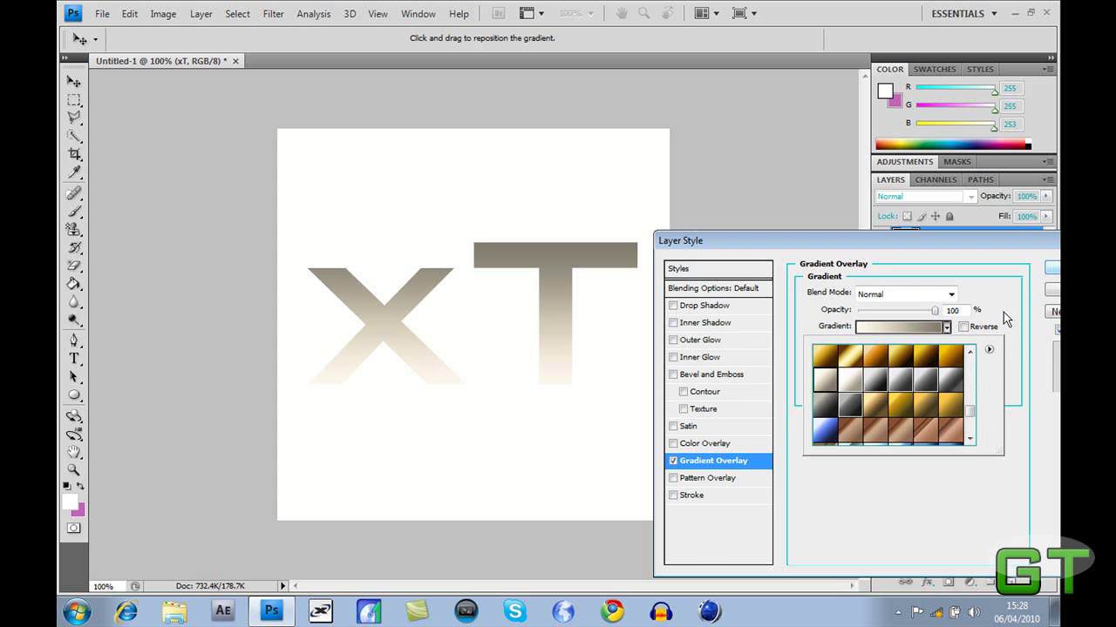
{"action": "left_click", "coordinate": [690, 548]}
Add a black Stroke and a Bevel and Emboss with depth 20 and size 4 px, Texture off
{"action": "left_click", "coordinate": [673, 495]}
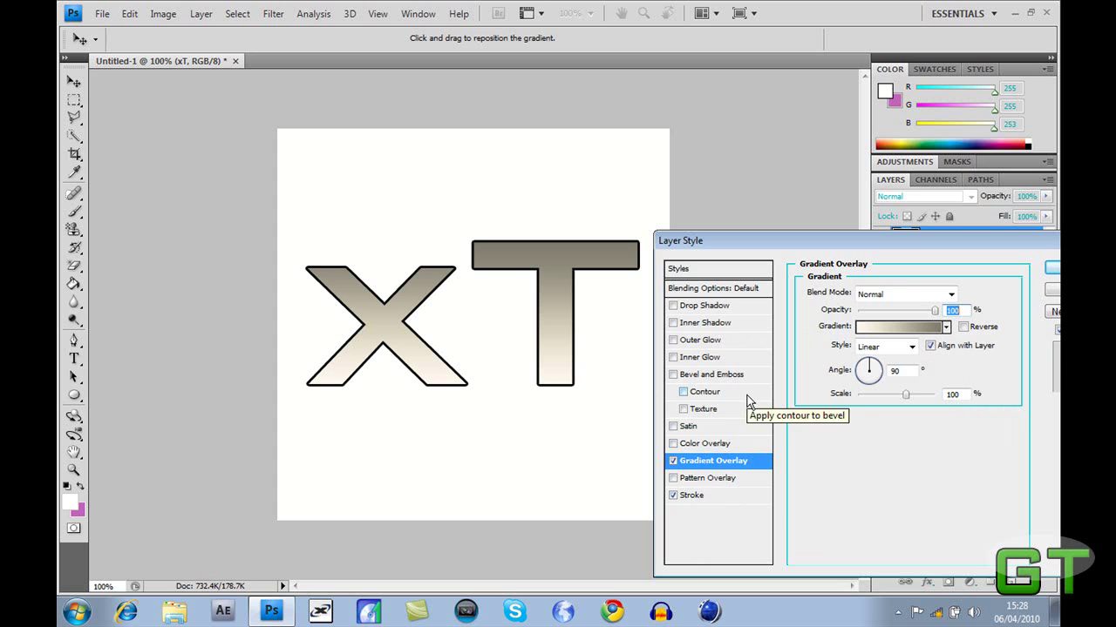
{"action": "left_click", "coordinate": [673, 374]}
{"action": "left_click", "coordinate": [697, 375]}
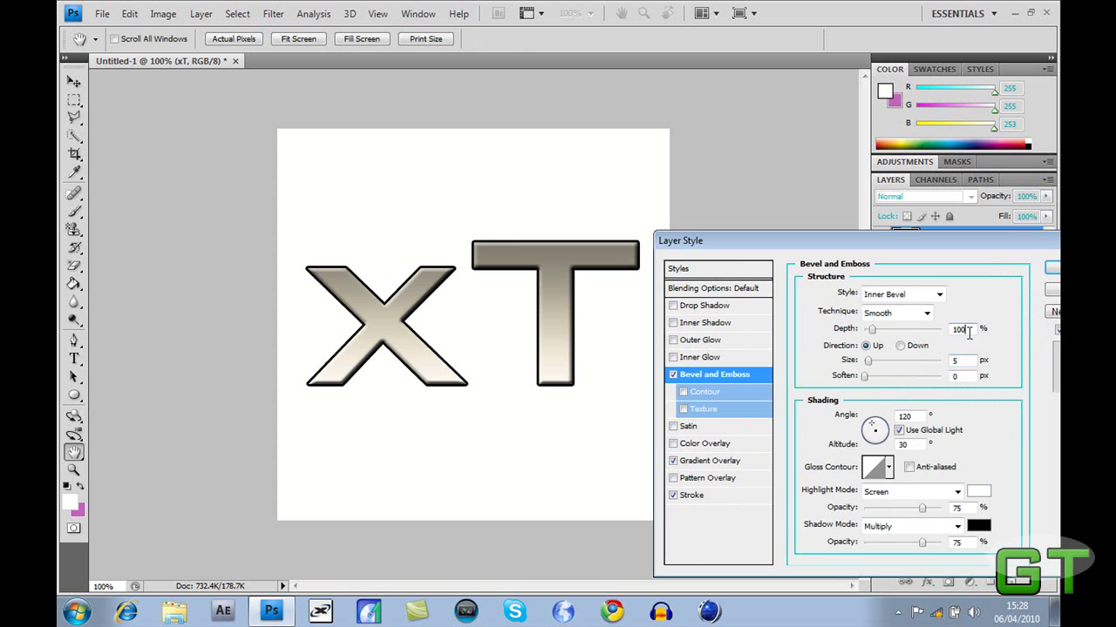
{"action": "double_click", "coordinate": [968, 333]}
{"action": "type", "text": "5"}
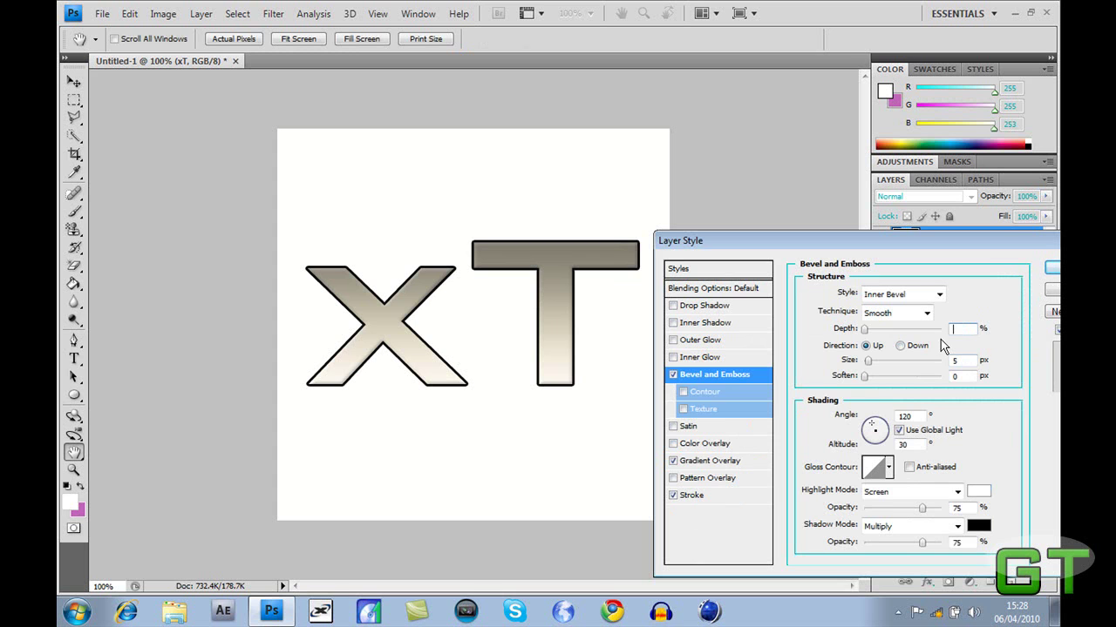
{"action": "type", "text": "7"}
{"action": "type", "text": "20"}
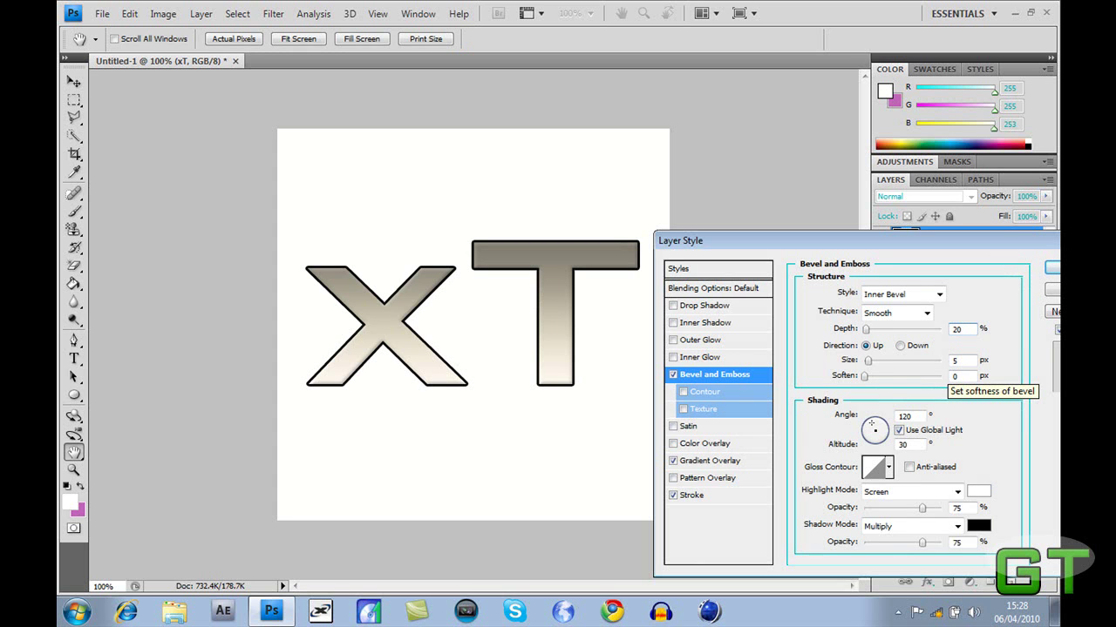
{"action": "double_click", "coordinate": [965, 360]}
{"action": "type", "text": "4"}
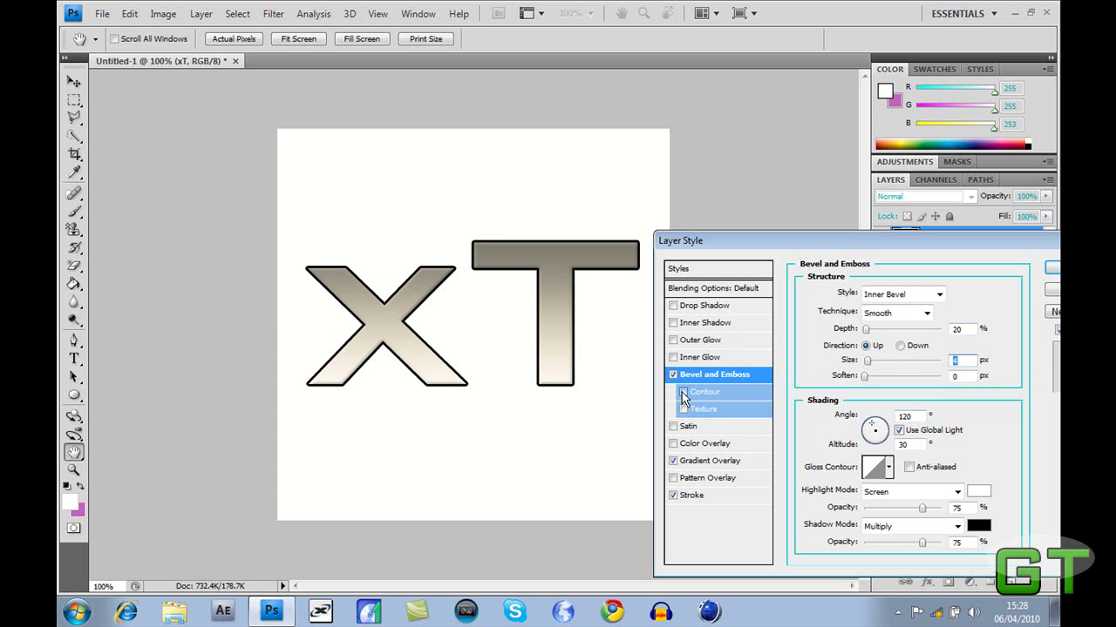
{"action": "key", "text": "shift+Tab"}
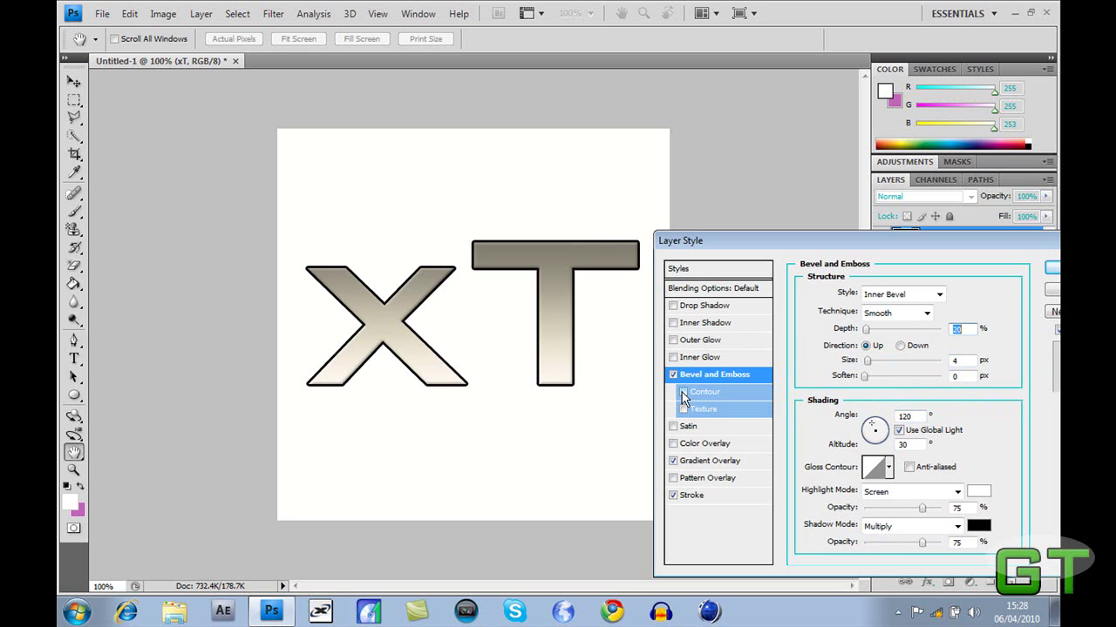
{"action": "left_click", "coordinate": [683, 409]}
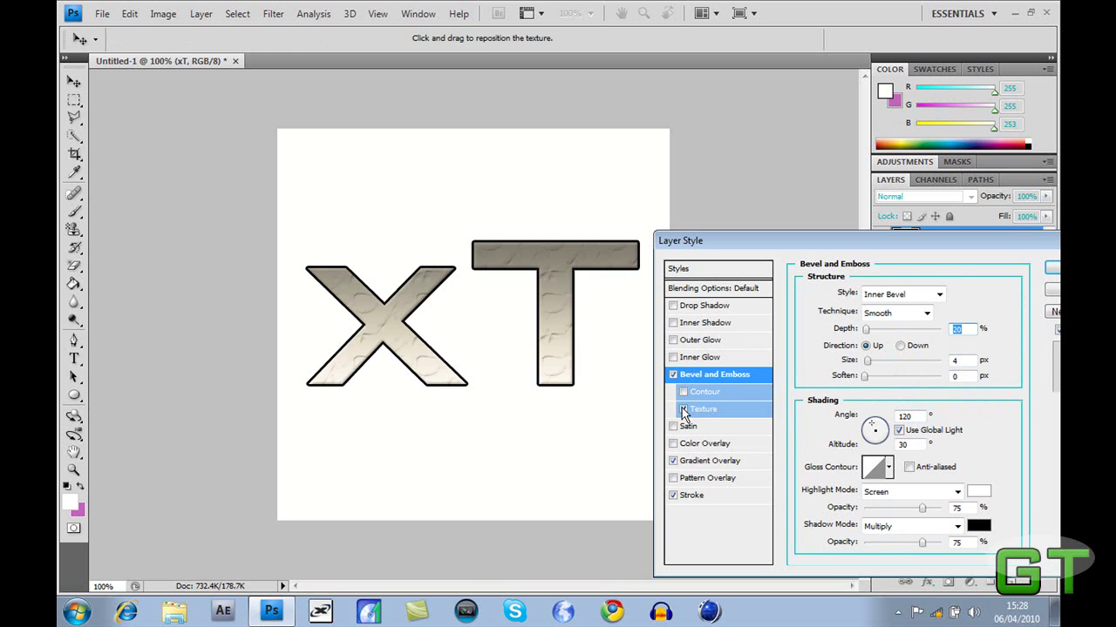
{"action": "left_click", "coordinate": [684, 410]}
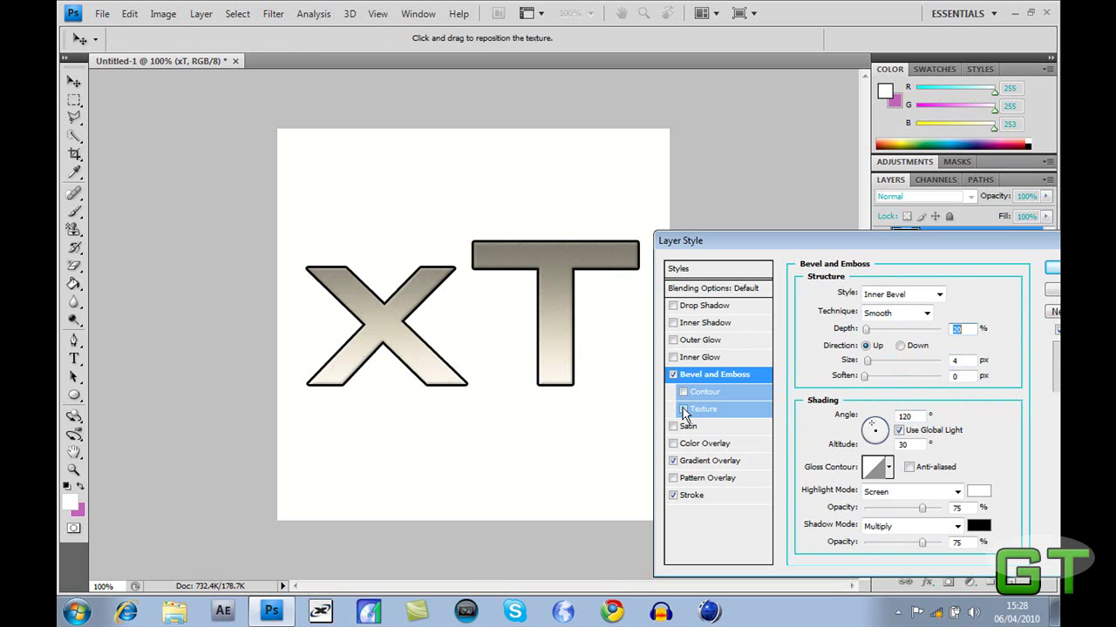
Try a cyan Outer Glow of size 25, then switch it off and apply the layer styles
{"action": "left_click", "coordinate": [696, 341]}
{"action": "left_click", "coordinate": [838, 345]}
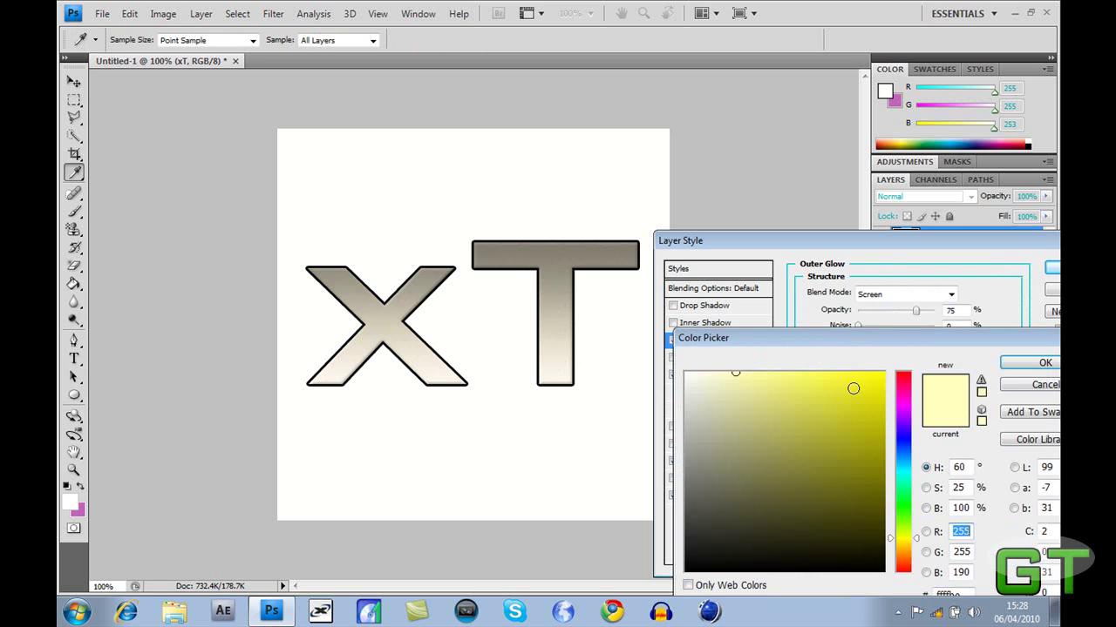
{"action": "left_click", "coordinate": [901, 472]}
{"action": "left_click_drag", "start_coordinate": [874, 409], "coordinate": [887, 372]}
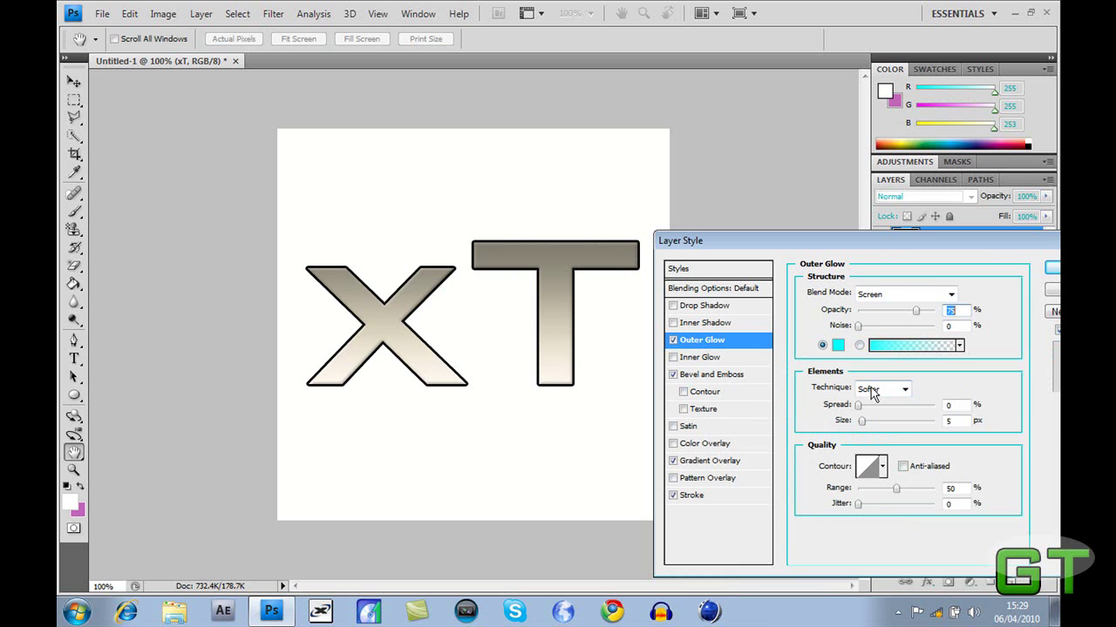
{"action": "left_click", "coordinate": [957, 422]}
{"action": "type", "text": "25"}
{"action": "left_click", "coordinate": [673, 341]}
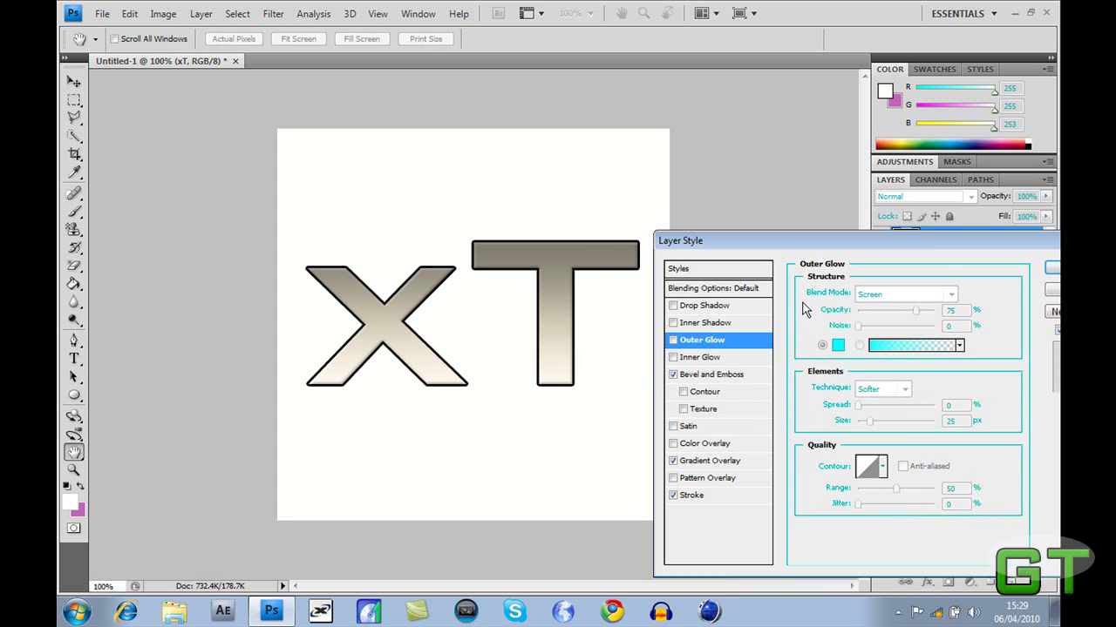
{"action": "left_click", "coordinate": [1052, 271]}
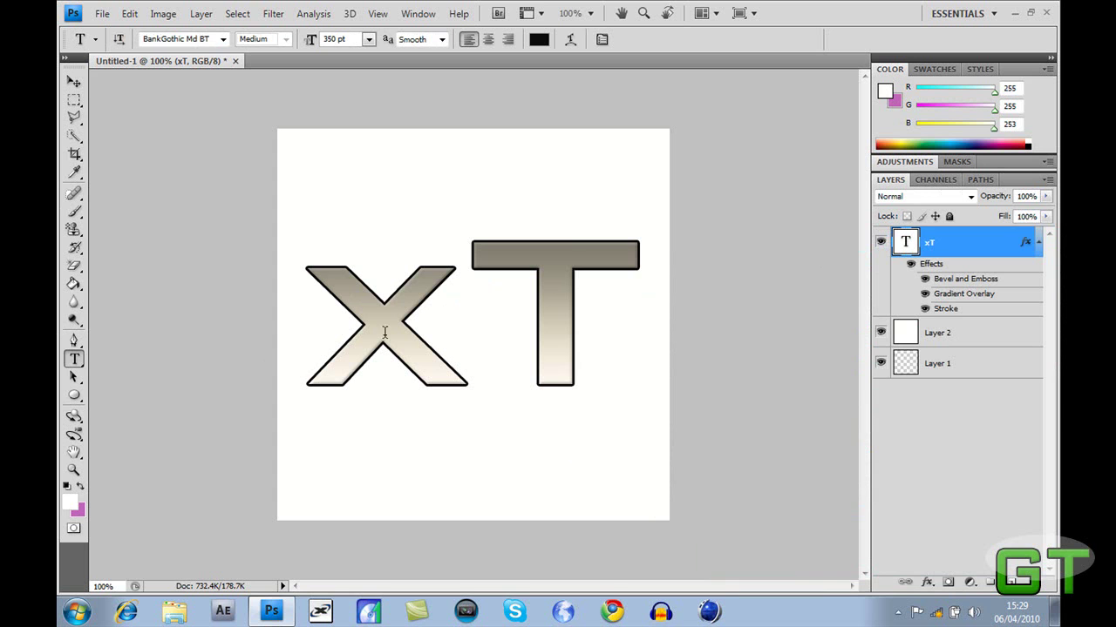
Add a Gradient Overlay effect to the background Layer 2
{"action": "left_click", "coordinate": [957, 342]}
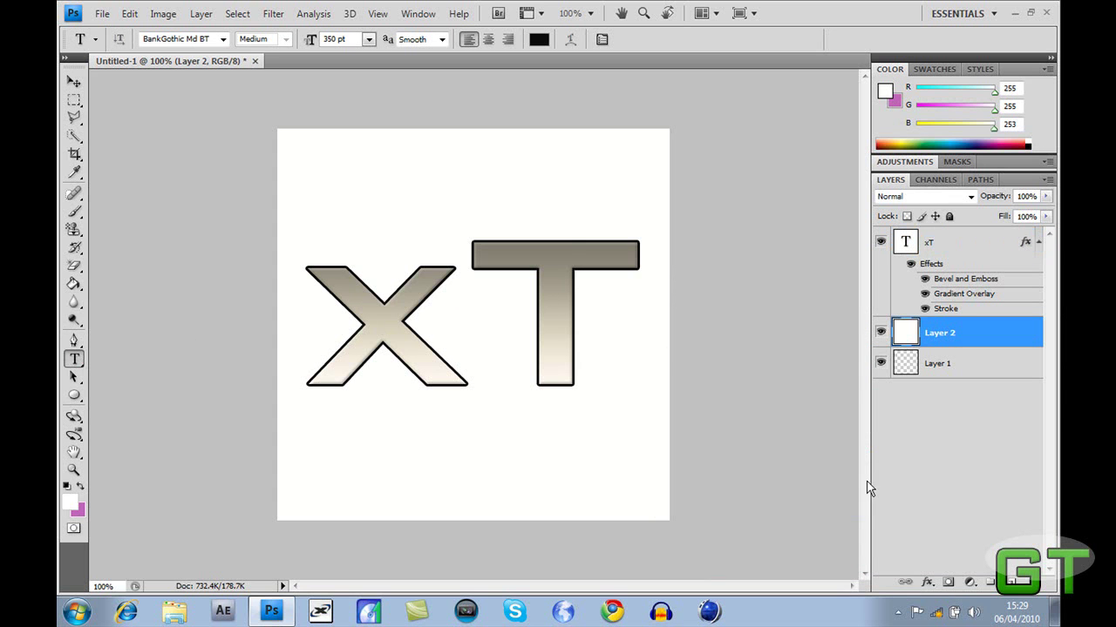
{"action": "left_click", "coordinate": [927, 582]}
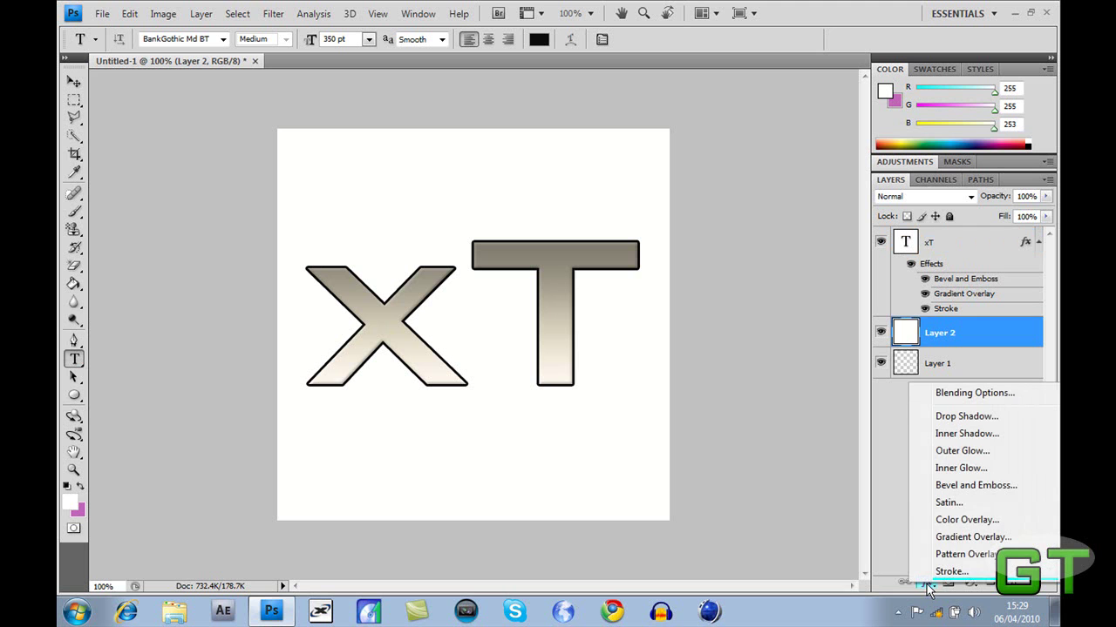
{"action": "left_click", "coordinate": [947, 538]}
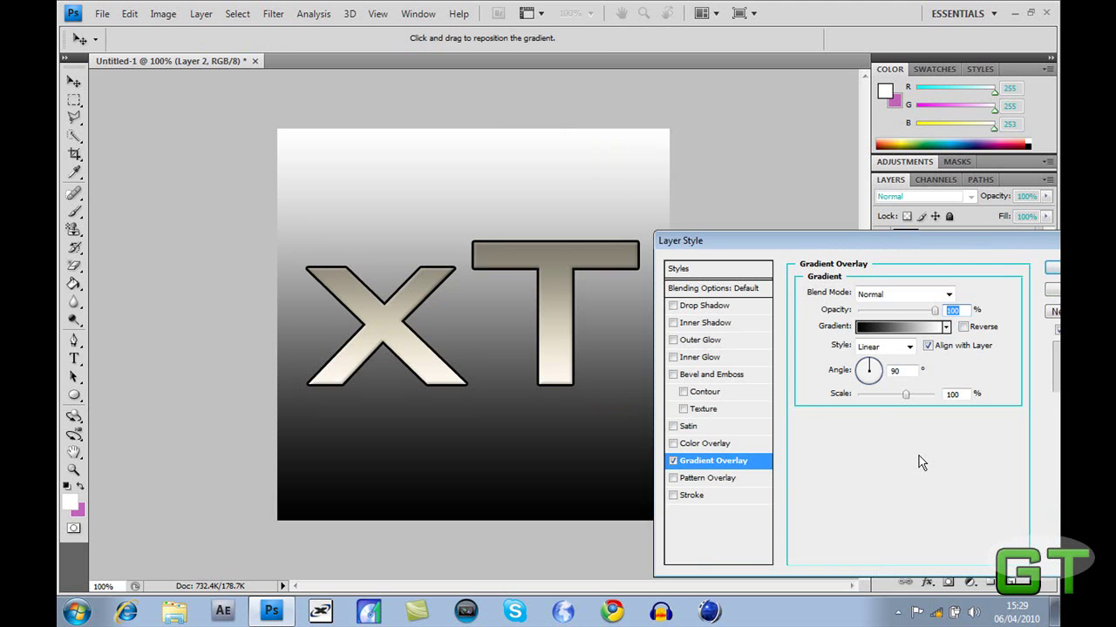
{"action": "left_click", "coordinate": [872, 329]}
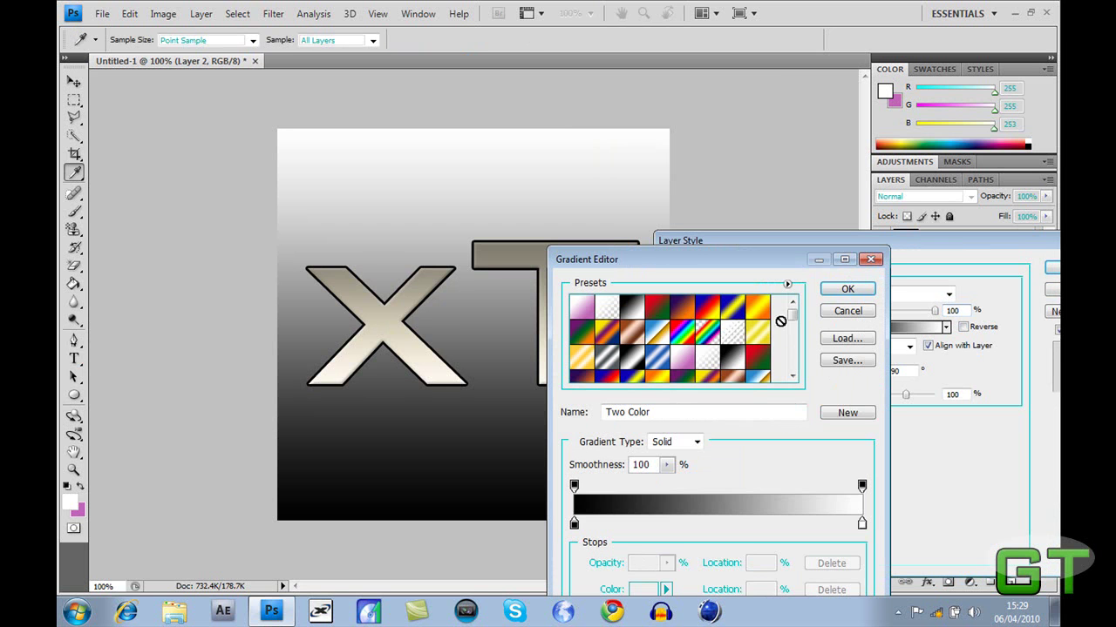
Browse the gradient presets, pick Smooth Metal Pipe, and apply the overlay
{"action": "left_click", "coordinate": [708, 332]}
{"action": "left_click", "coordinate": [695, 338]}
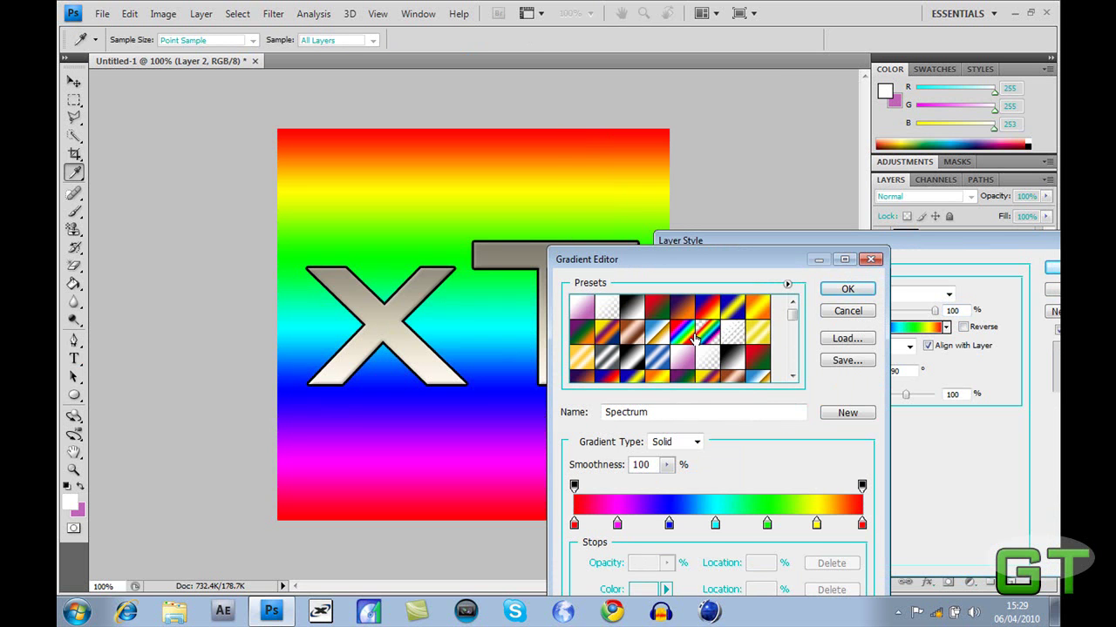
{"action": "scroll", "coordinate": [694, 339], "scroll_direction": "down", "scroll_amount": 10}
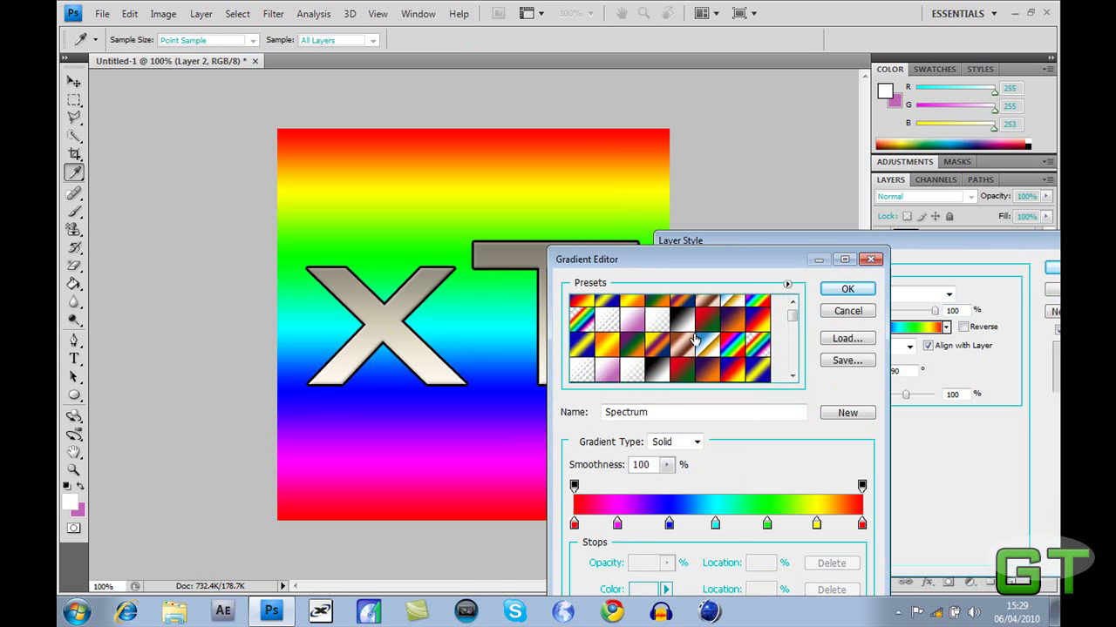
{"action": "scroll", "coordinate": [694, 338], "scroll_direction": "down", "scroll_amount": 8}
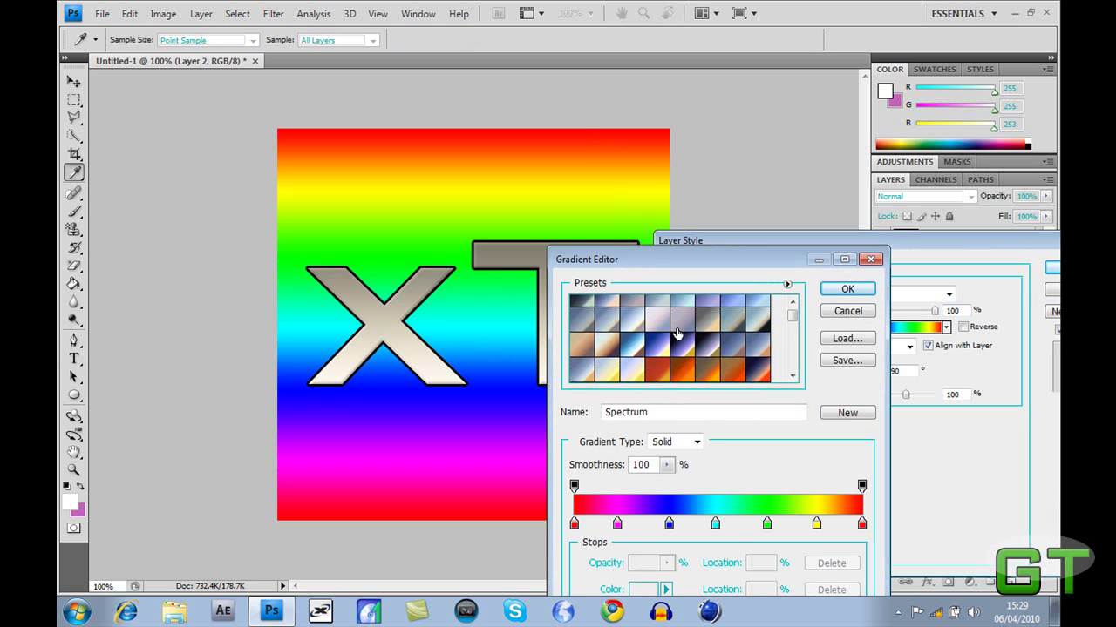
{"action": "scroll", "coordinate": [677, 333], "scroll_direction": "down", "scroll_amount": 8}
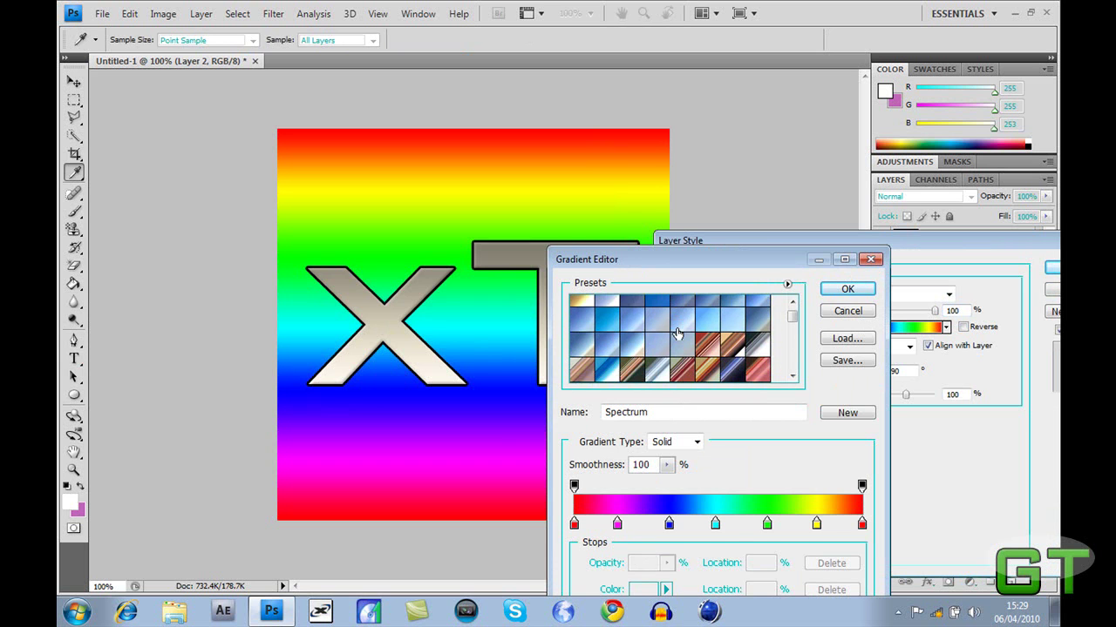
{"action": "left_click", "coordinate": [702, 324]}
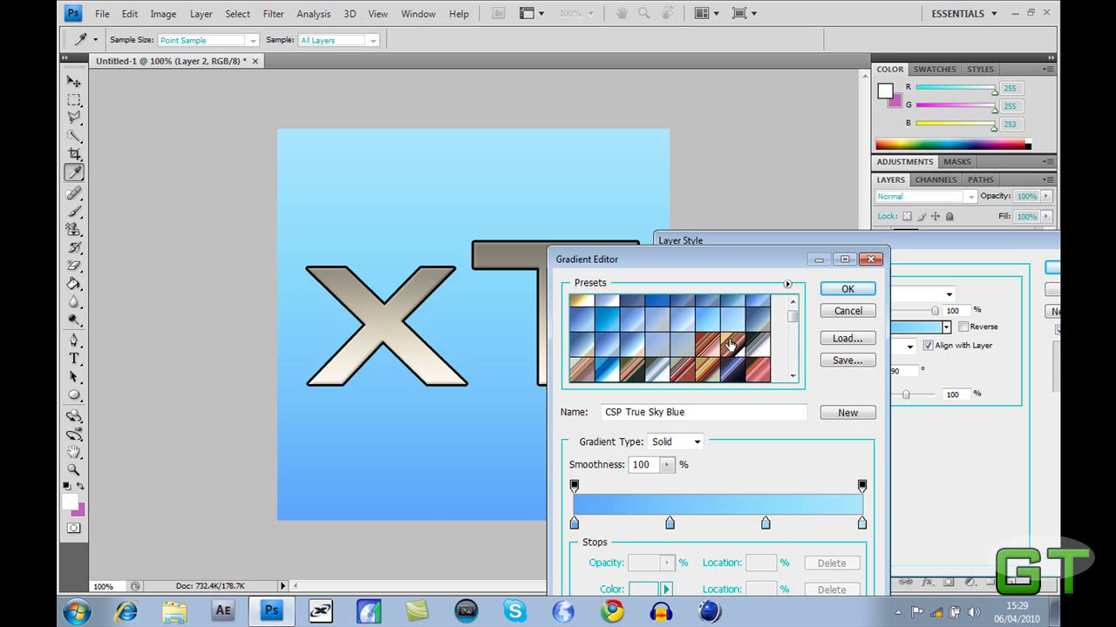
{"action": "left_click", "coordinate": [756, 345]}
{"action": "scroll", "coordinate": [758, 347], "scroll_direction": "down", "scroll_amount": 3}
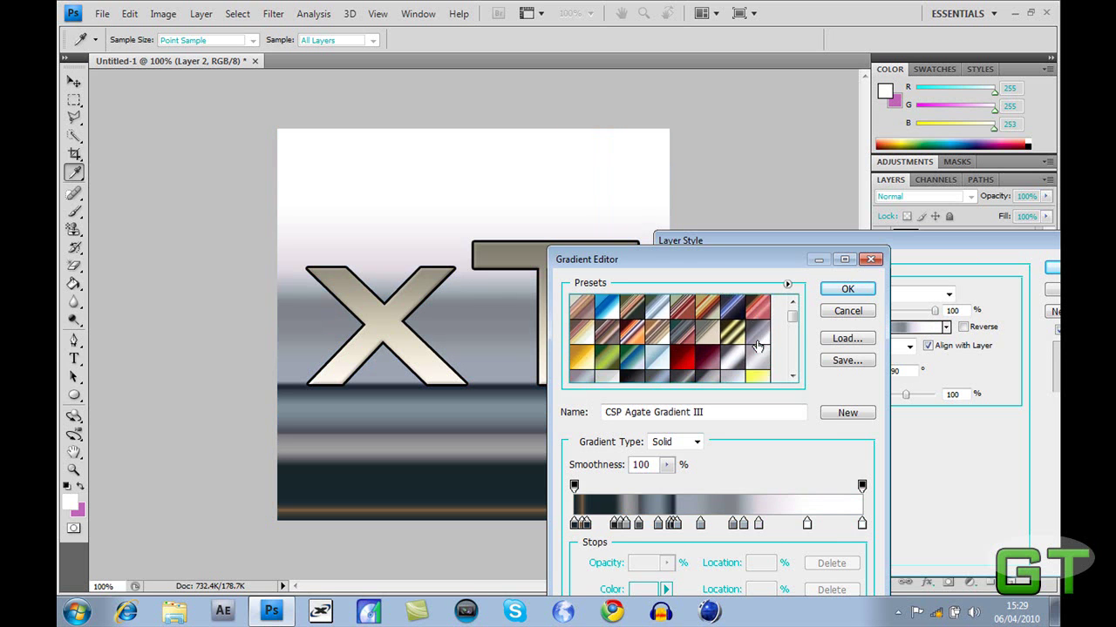
{"action": "scroll", "coordinate": [758, 347], "scroll_direction": "down", "scroll_amount": 3}
{"action": "left_click", "coordinate": [698, 331]}
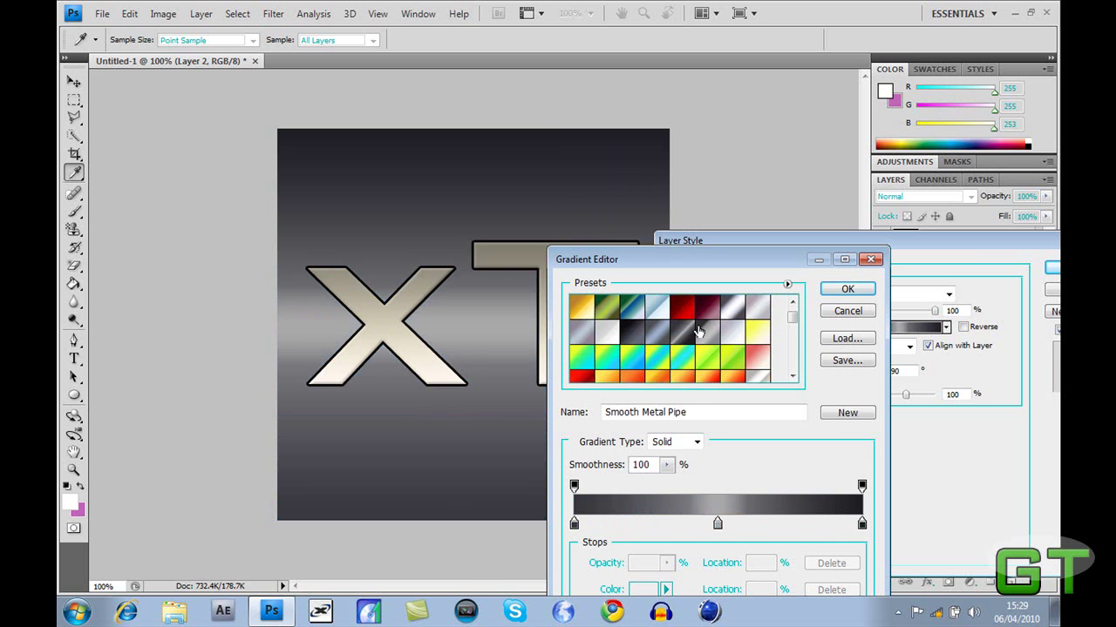
{"action": "left_click", "coordinate": [723, 333]}
{"action": "left_click", "coordinate": [701, 333]}
{"action": "left_click", "coordinate": [841, 289]}
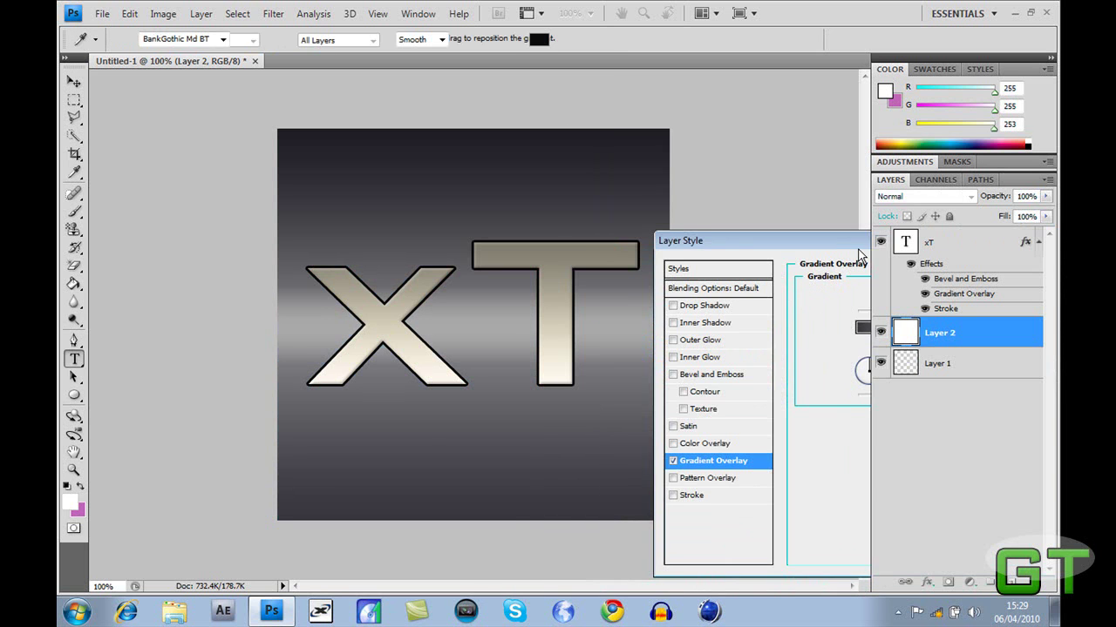
{"action": "key", "text": "Return"}
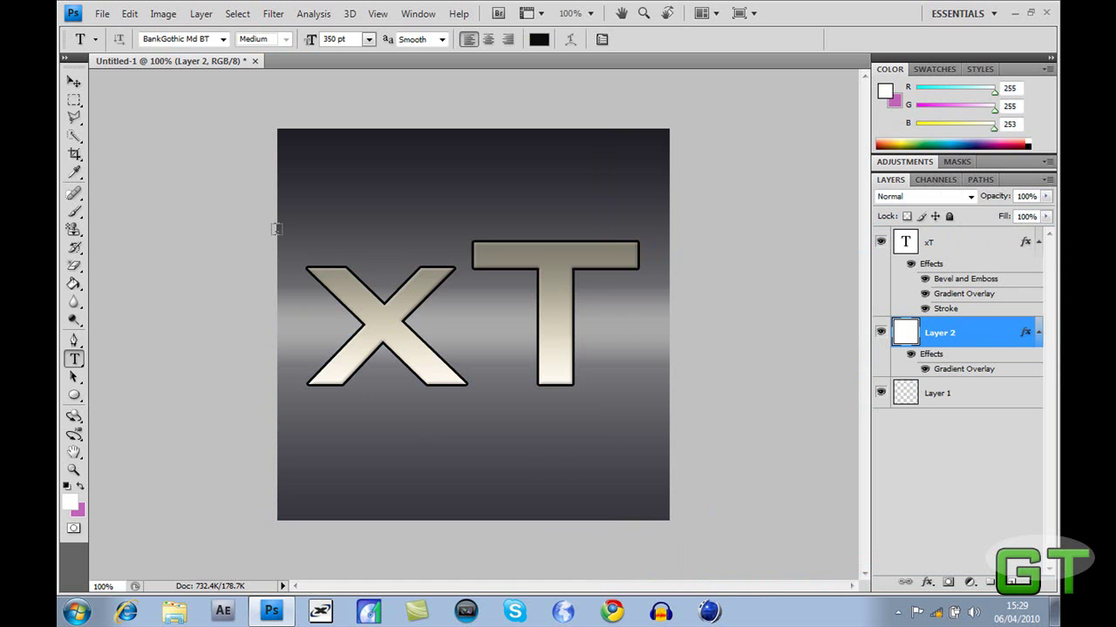
Stamp a white swirl ring with the Brush on a new layer and nudge it slightly right
{"action": "left_click", "coordinate": [74, 212]}
{"action": "left_click", "coordinate": [161, 214]}
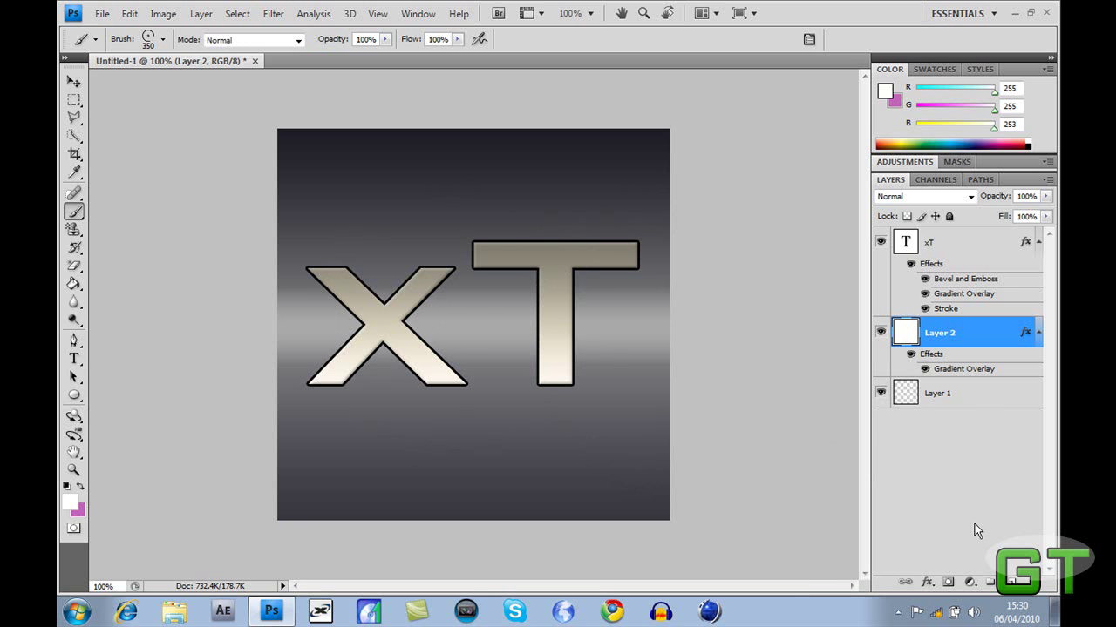
{"action": "left_click", "coordinate": [990, 581]}
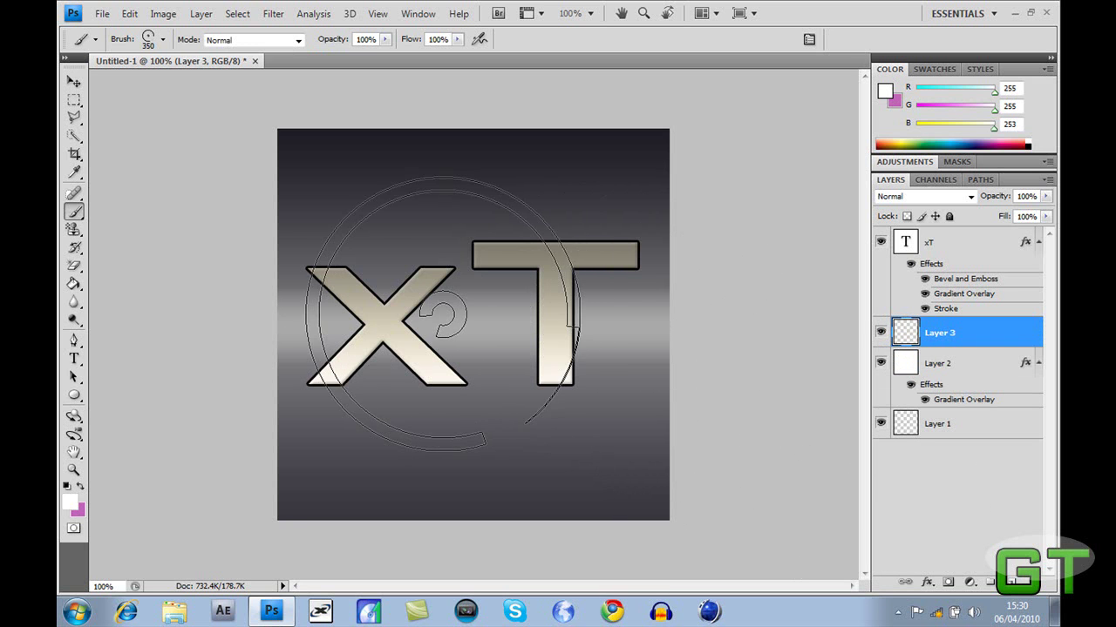
{"action": "left_click", "coordinate": [443, 316]}
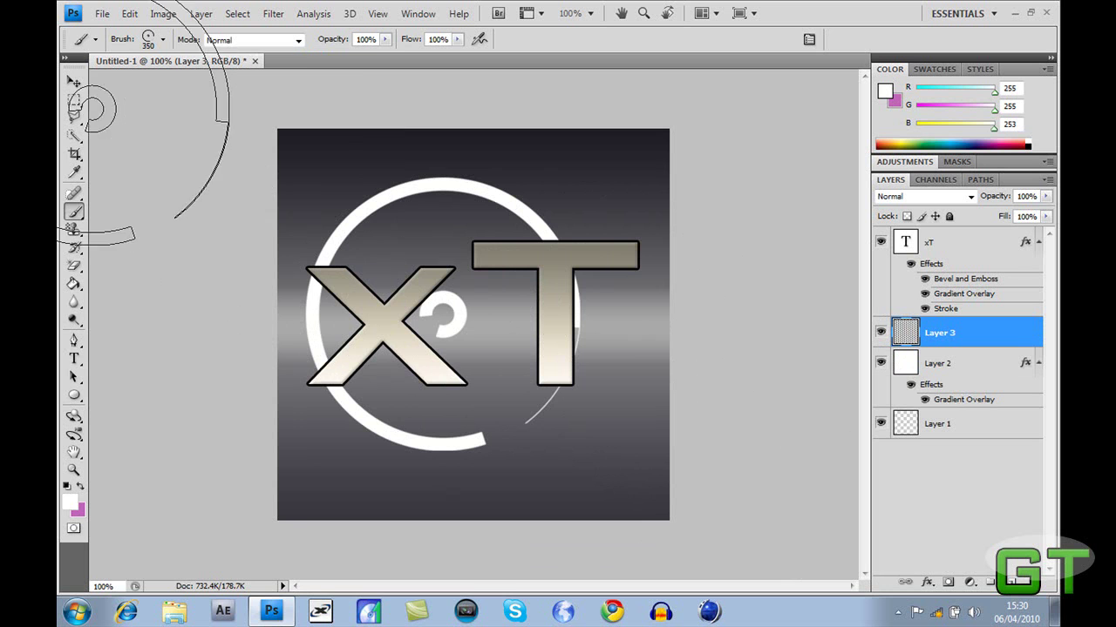
{"action": "left_click", "coordinate": [68, 82]}
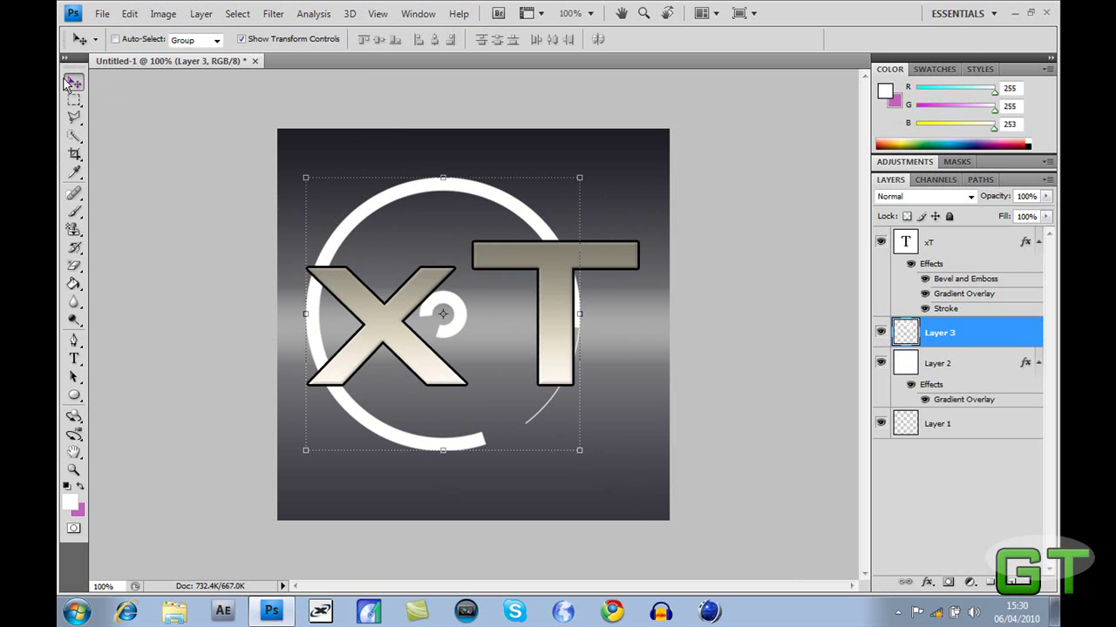
{"action": "left_click_drag", "start_coordinate": [369, 259], "coordinate": [386, 250]}
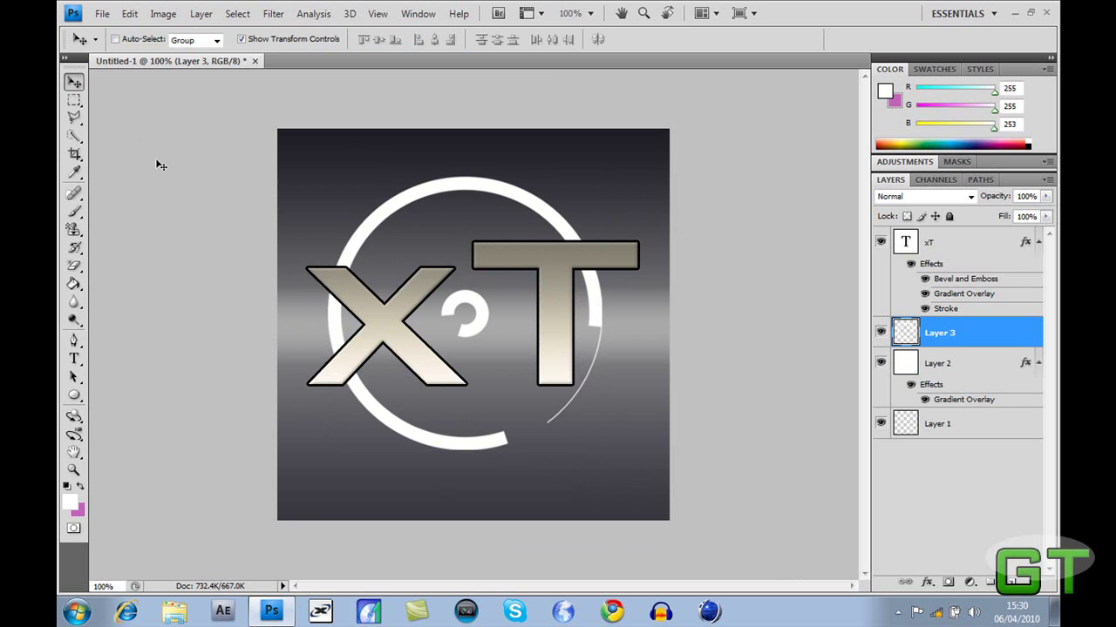
{"action": "left_click", "coordinate": [102, 13]}
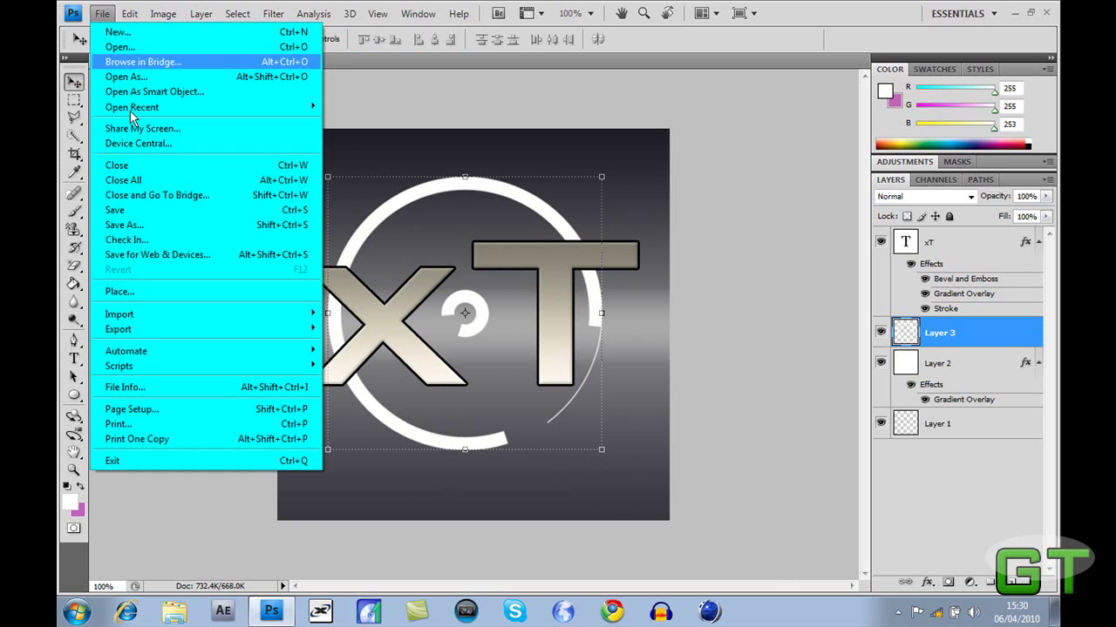
{"action": "left_click", "coordinate": [149, 225]}
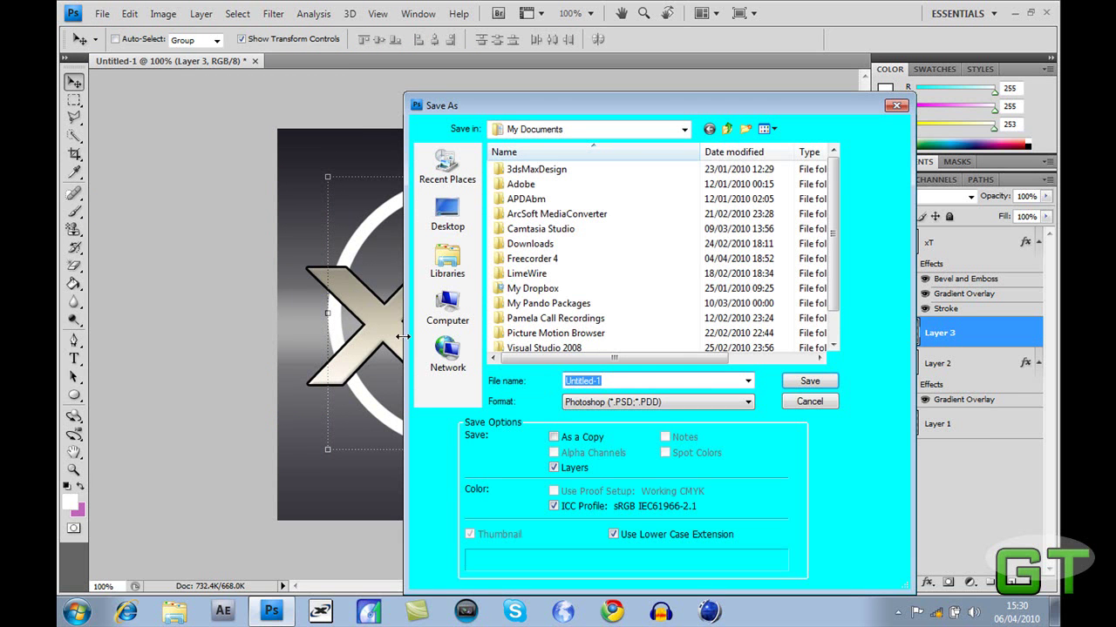
{"action": "left_click", "coordinate": [605, 401]}
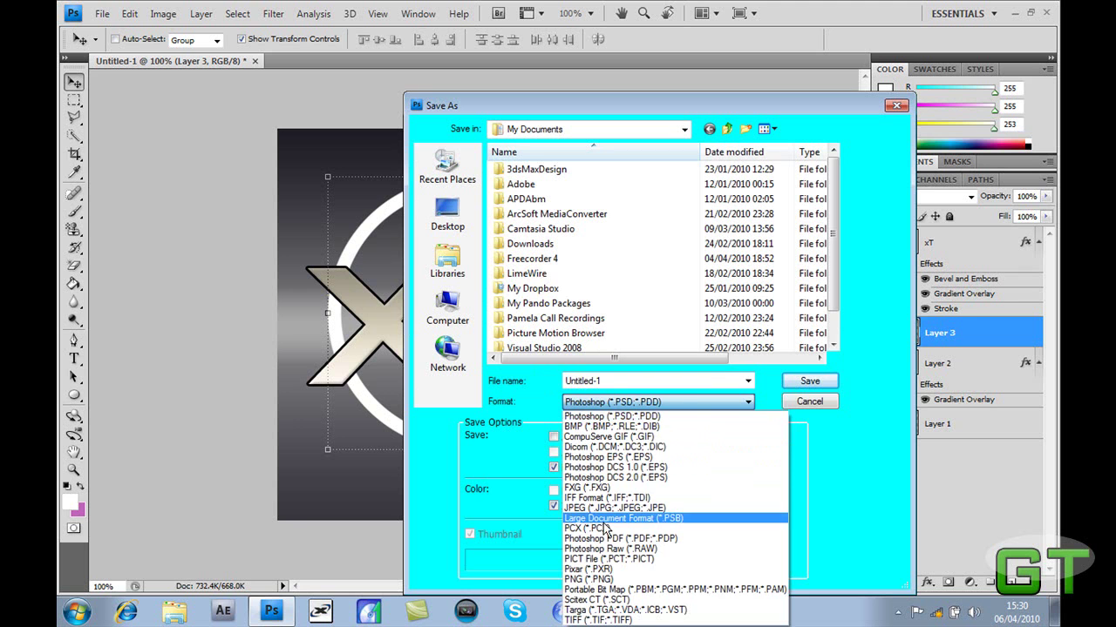
{"action": "left_click", "coordinate": [604, 519]}
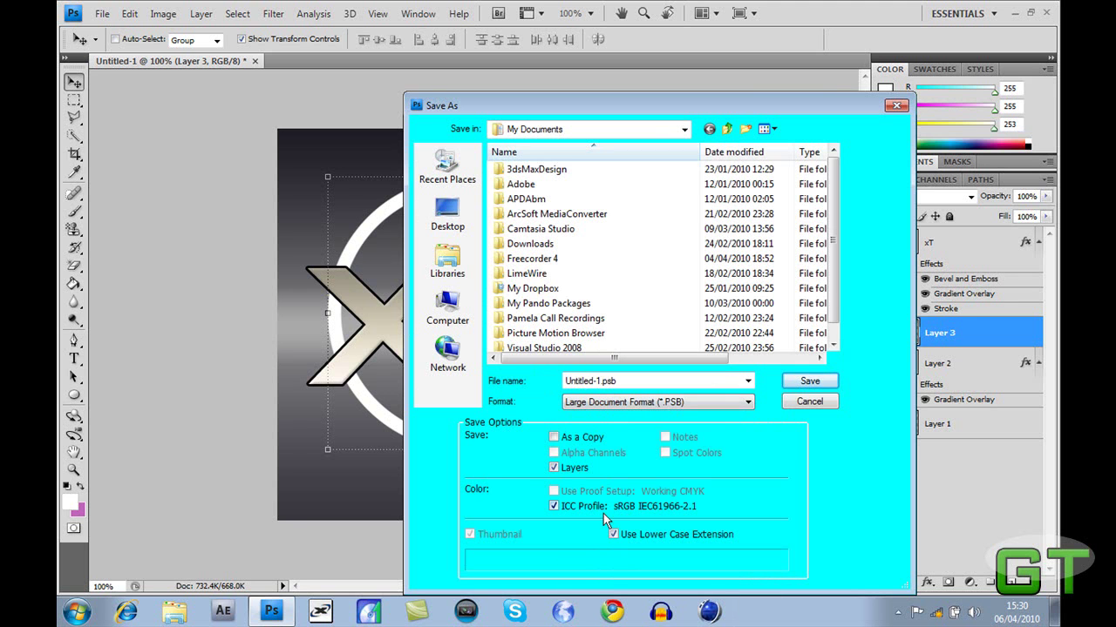
{"action": "left_click", "coordinate": [610, 402]}
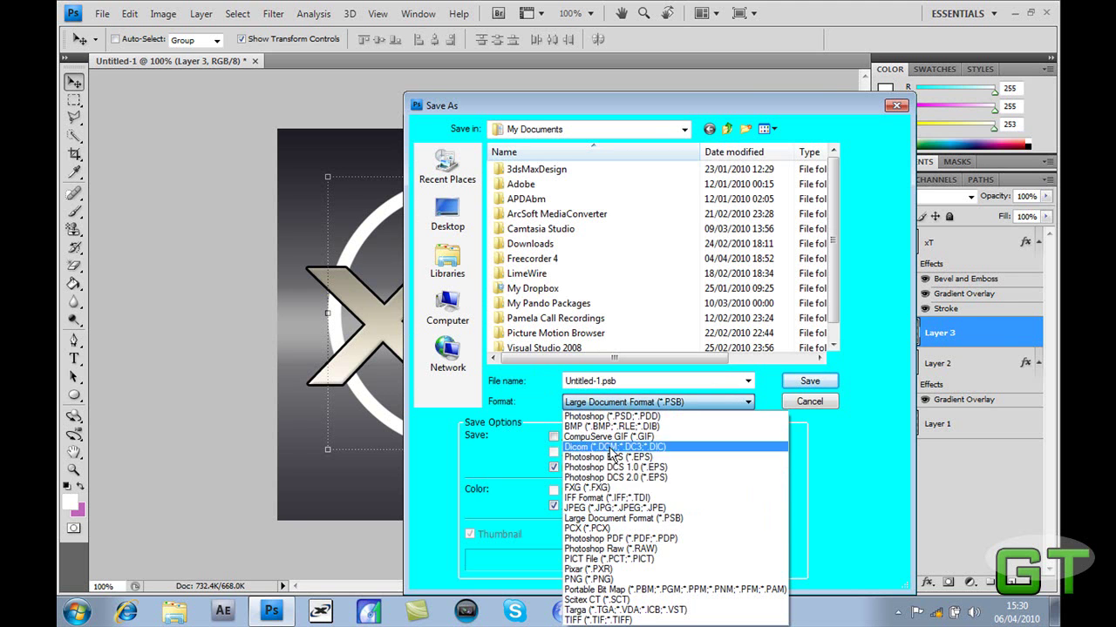
{"action": "left_click", "coordinate": [592, 508]}
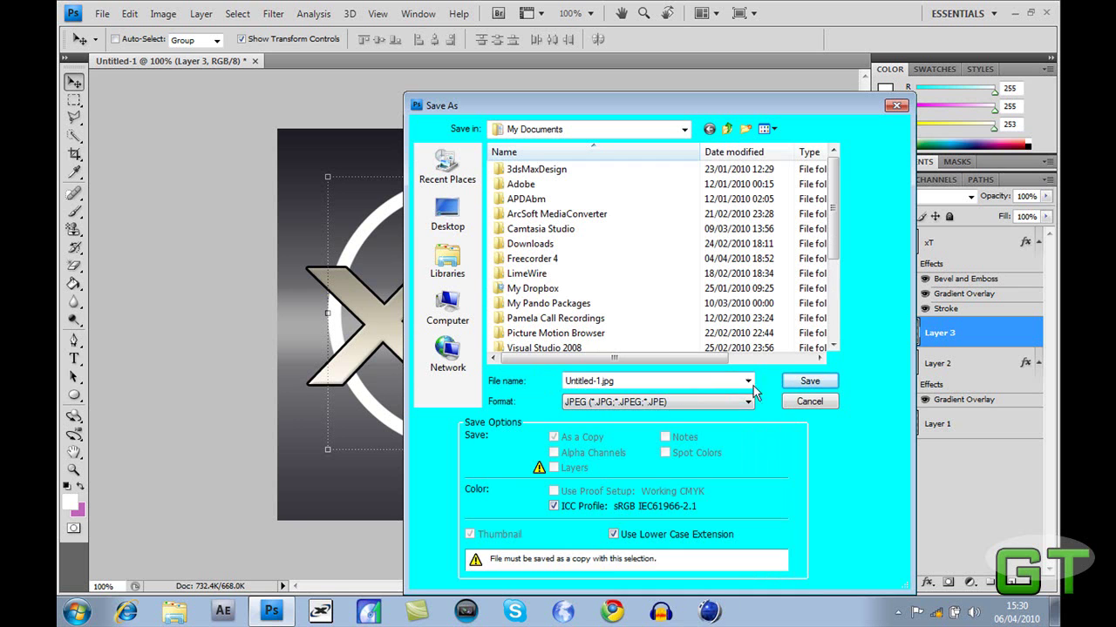
{"action": "left_click", "coordinate": [809, 401]}
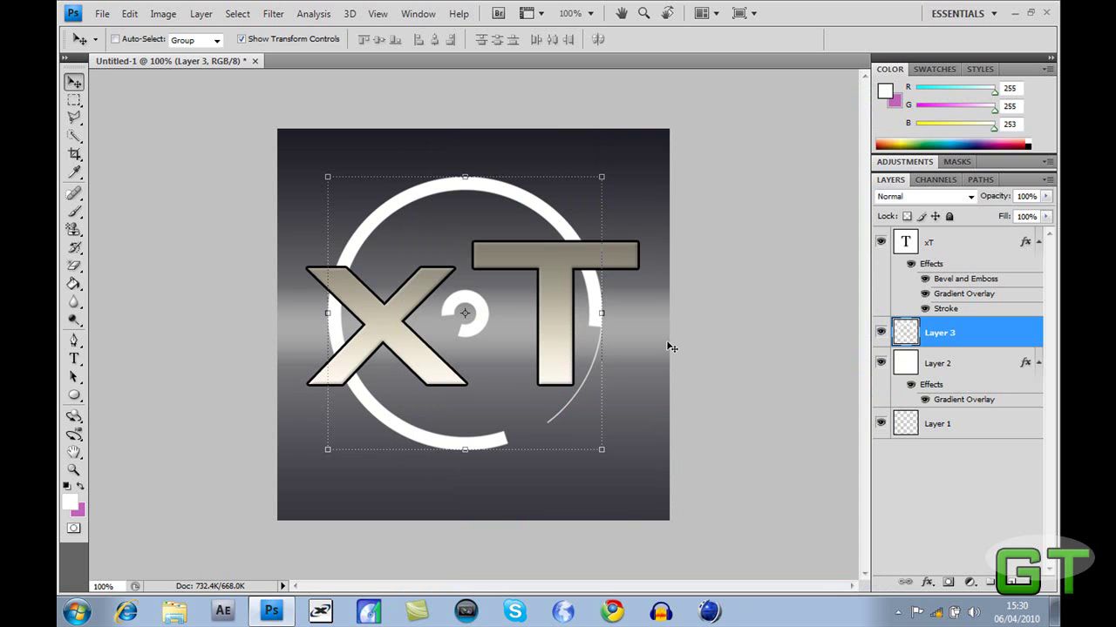